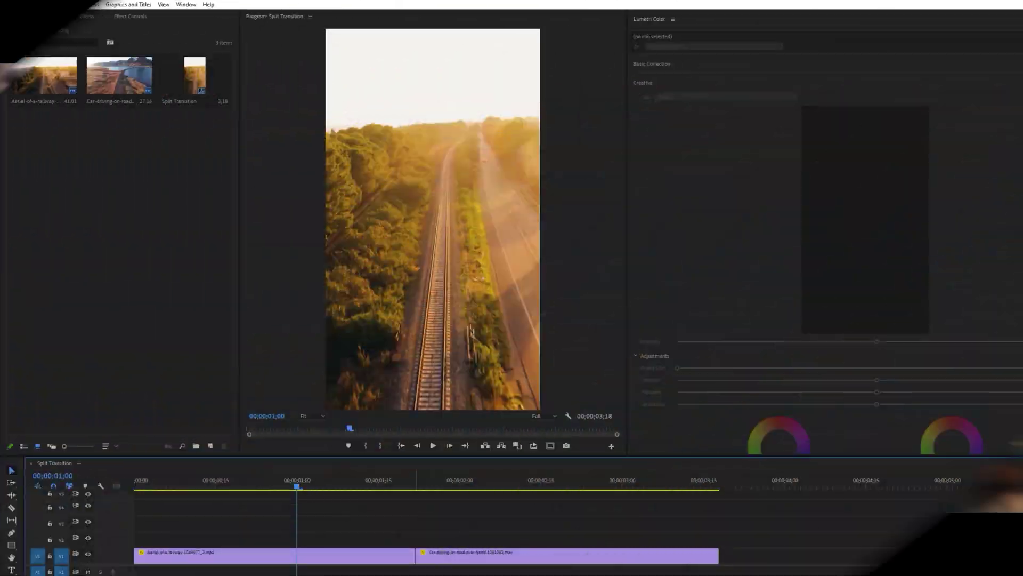
- Split the railway clip at 1;00 with the Razor and Alt-copy its second piece onto V2
mouse_move(298, 489)
mouse_down()
mouse_move(502, 500)
mouse_move(295, 497)
mouse_up()
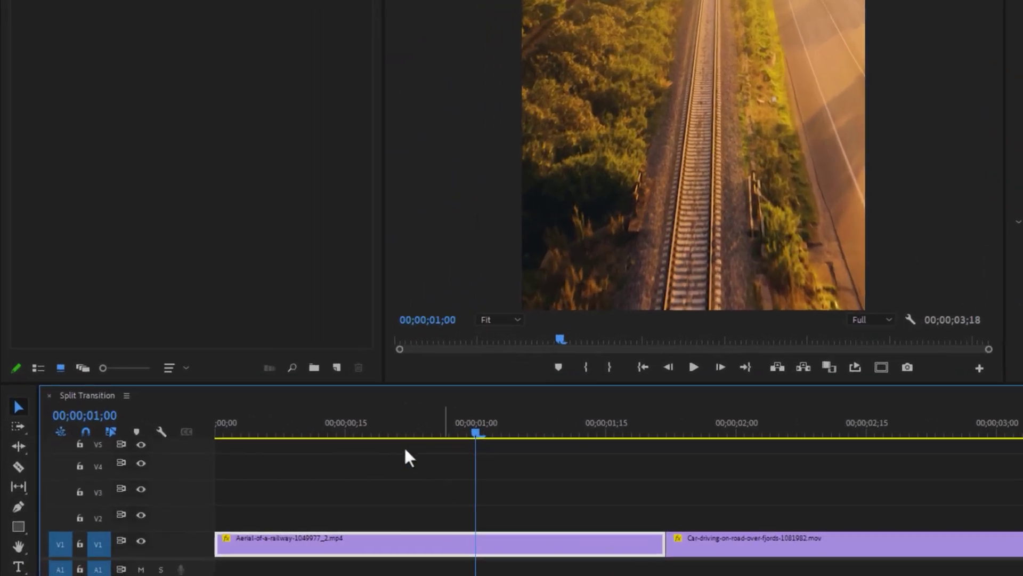
click(18, 463)
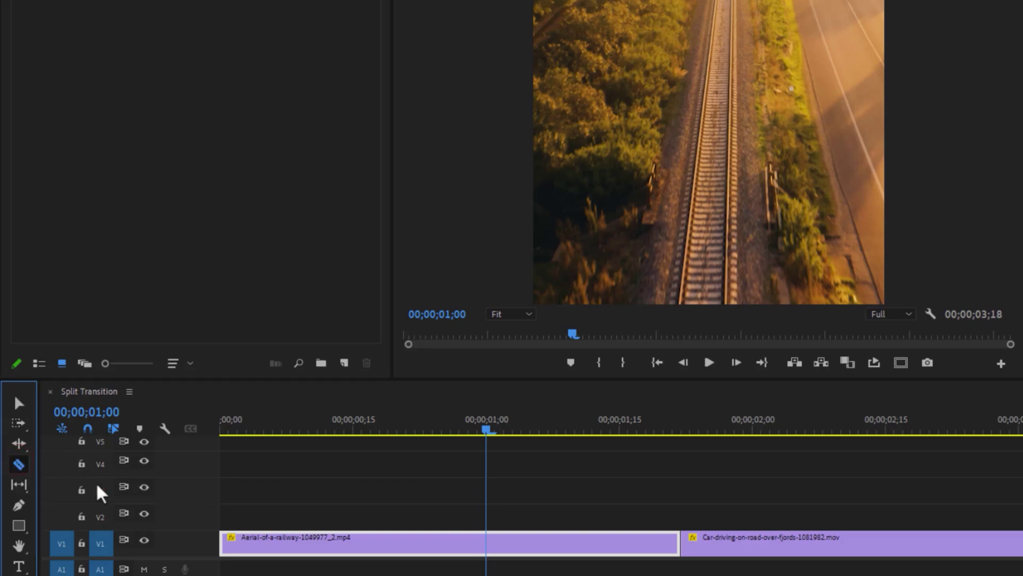
click(488, 542)
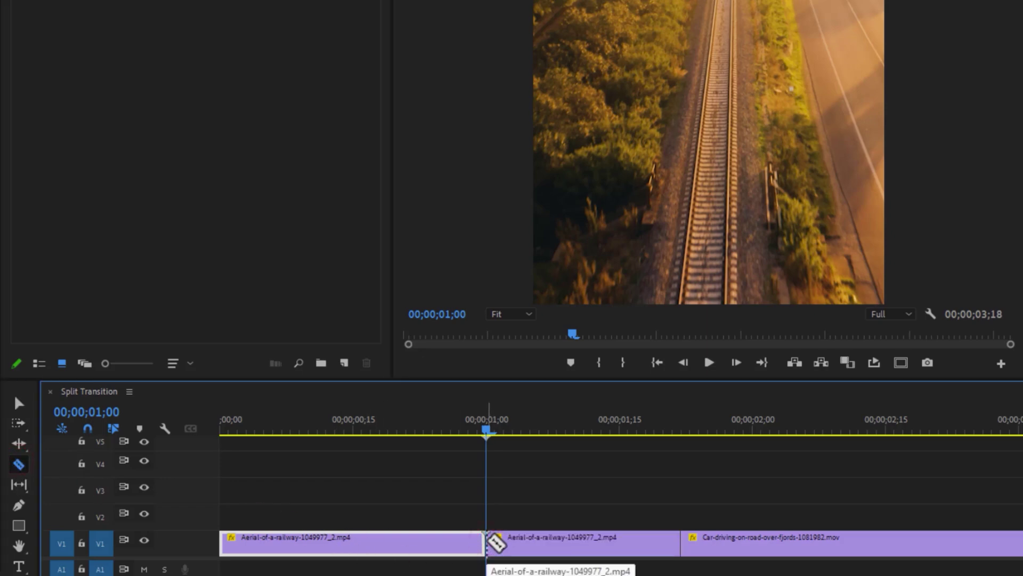
click(18, 404)
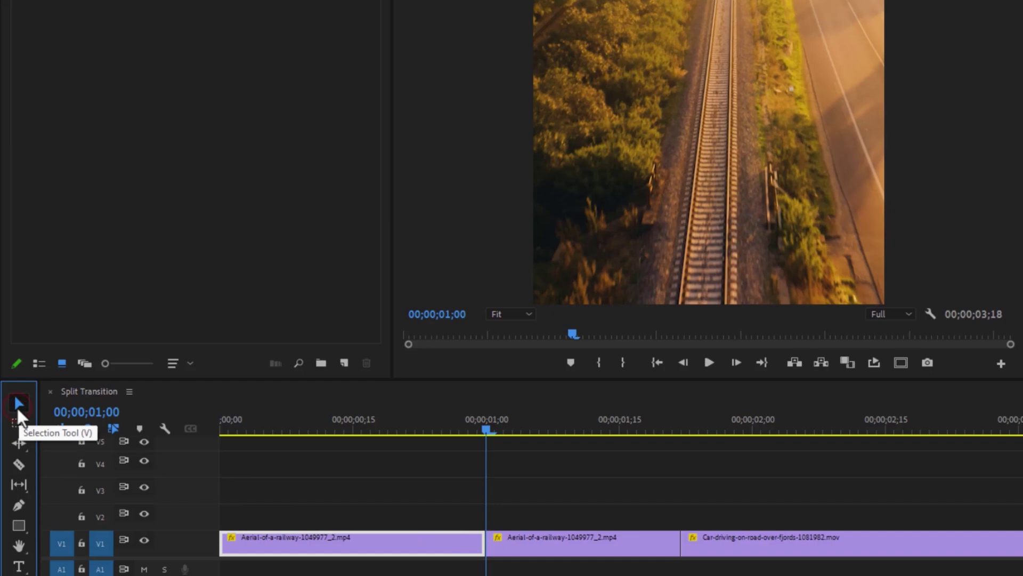
drag(561, 543, 562, 515)
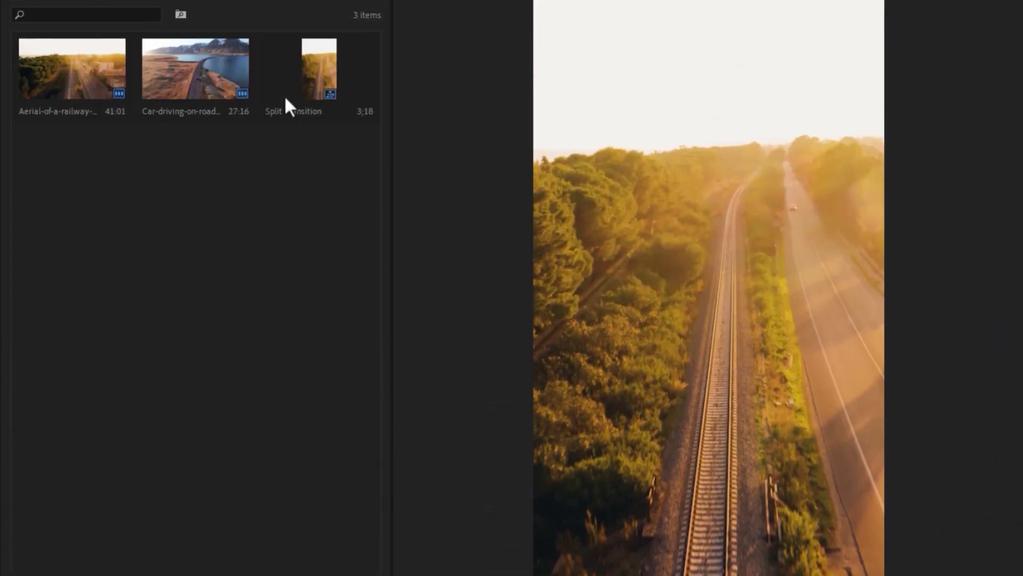
- Add a free-draw bezier mask to the duplicate's Opacity and set the Program monitor to 100%
click(229, 15)
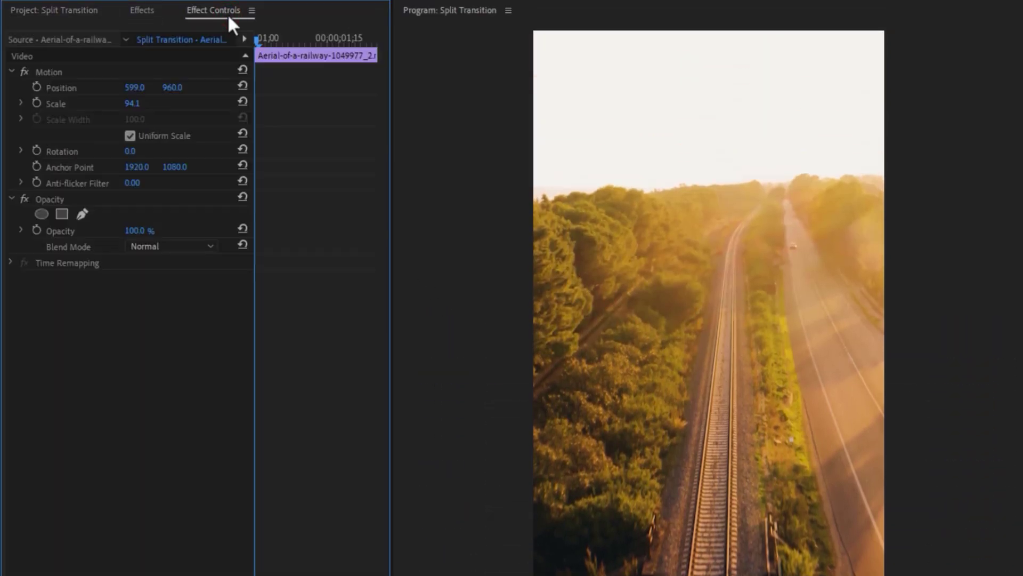
click(78, 200)
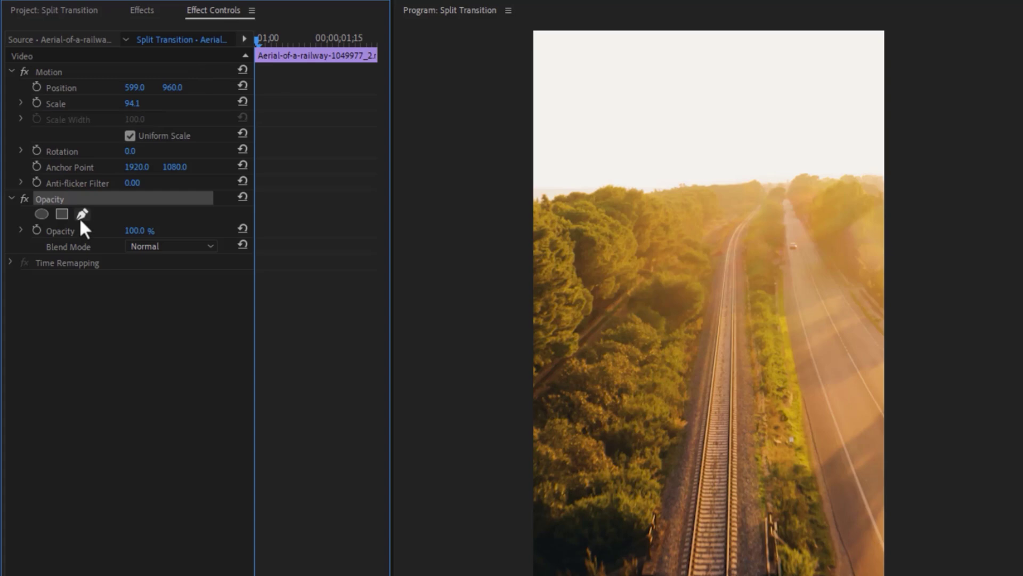
click(80, 219)
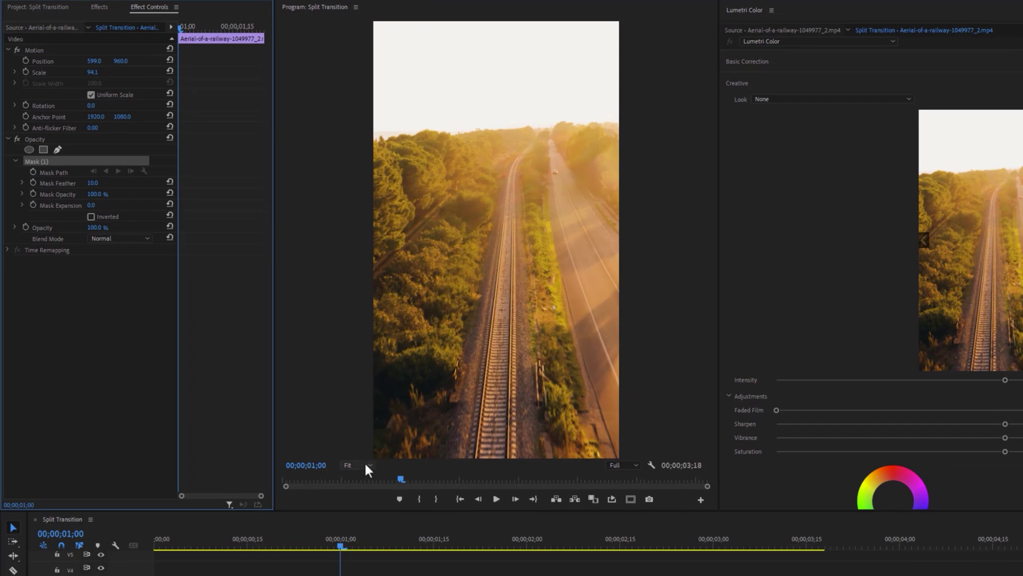
click(364, 464)
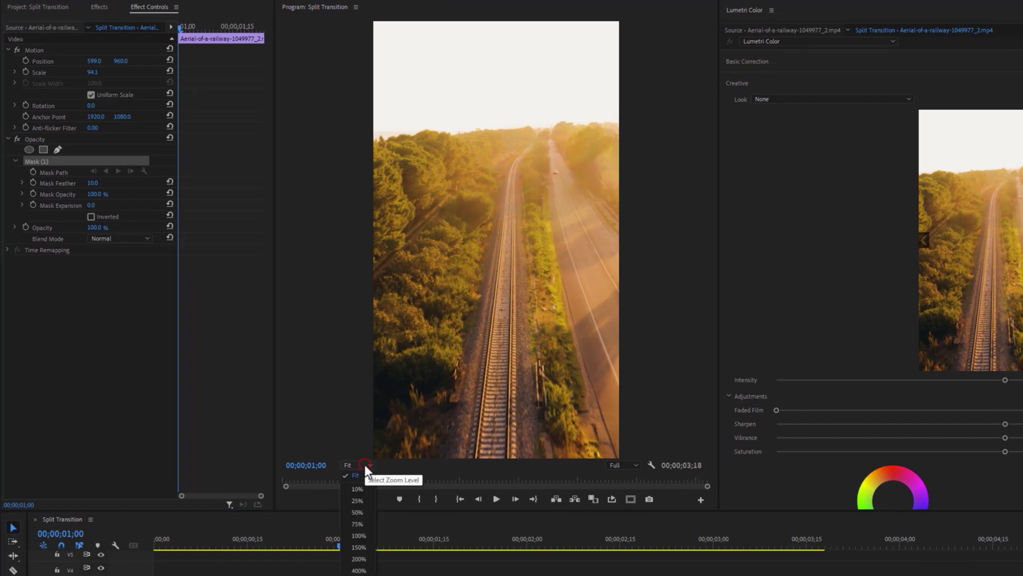
click(364, 535)
- Place diagonal mask points across the frame, starting at the top-right corner
drag(386, 456, 325, 455)
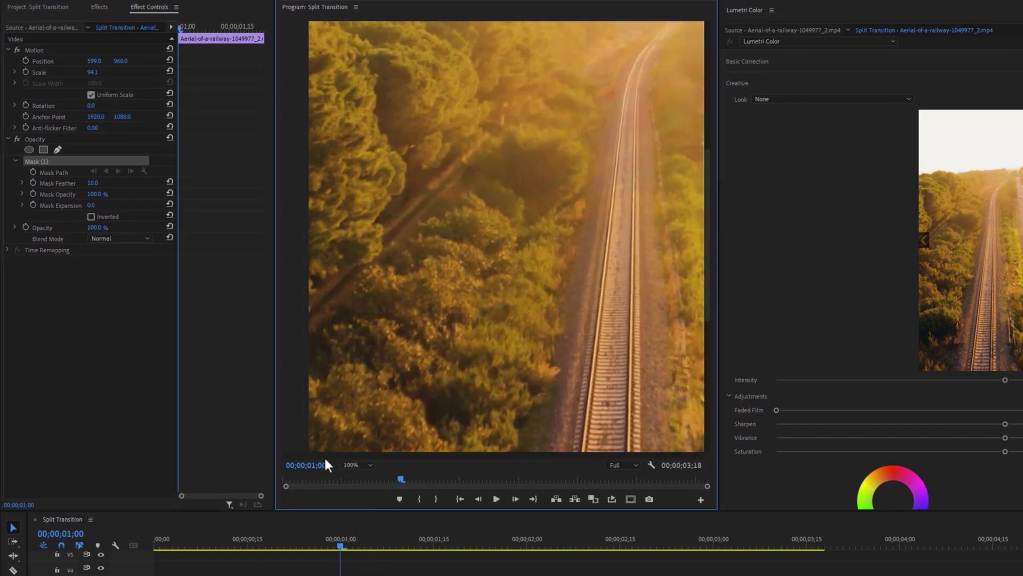
drag(708, 308, 705, 444)
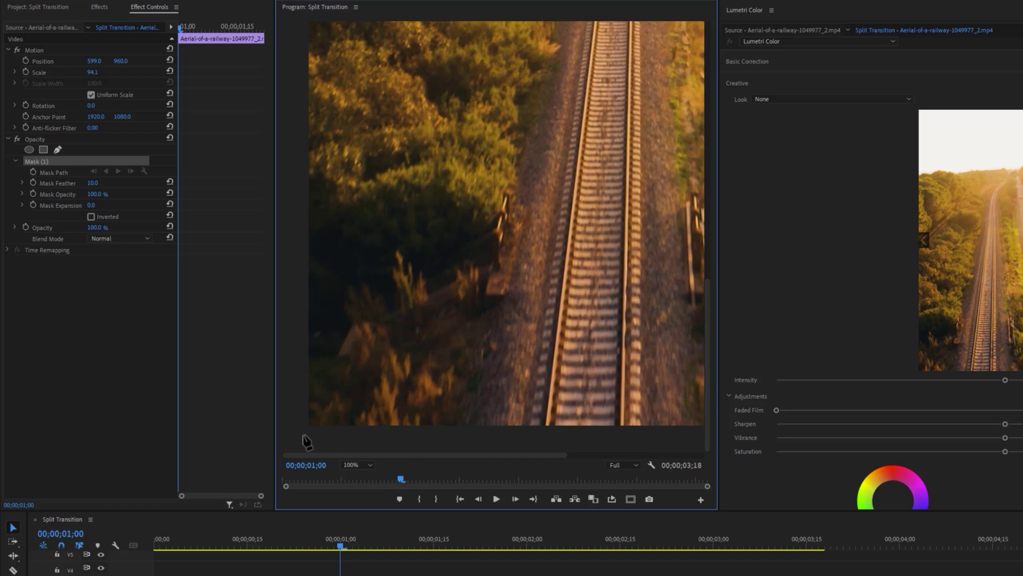
drag(347, 456, 595, 457)
drag(709, 362, 714, 104)
click(685, 38)
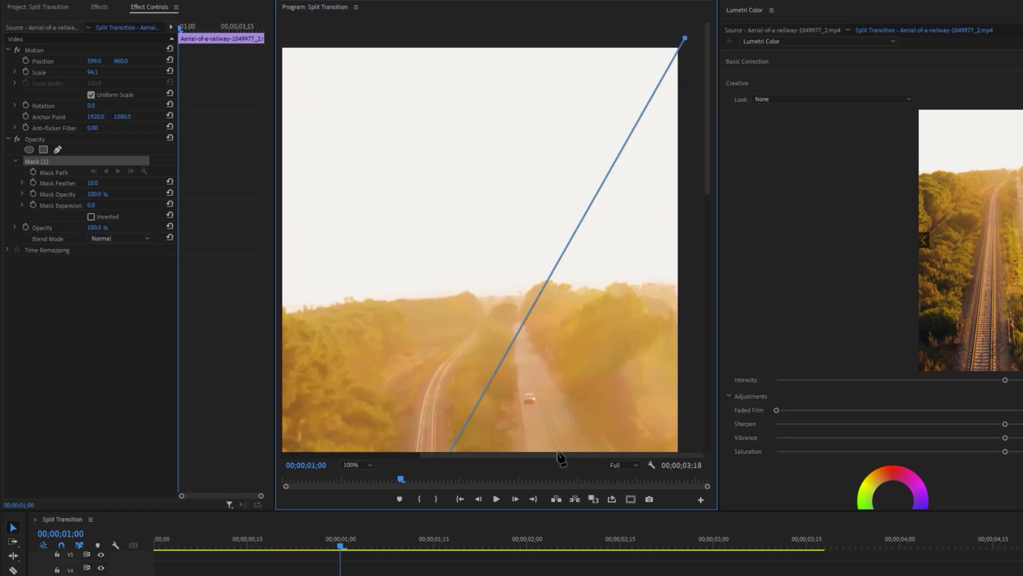
drag(560, 457, 425, 457)
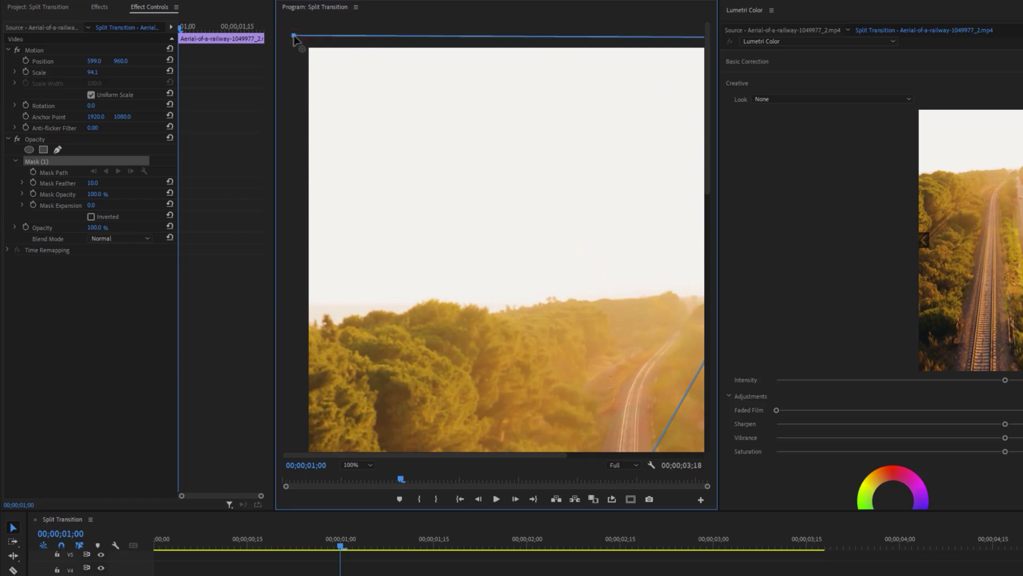
drag(708, 69, 718, 446)
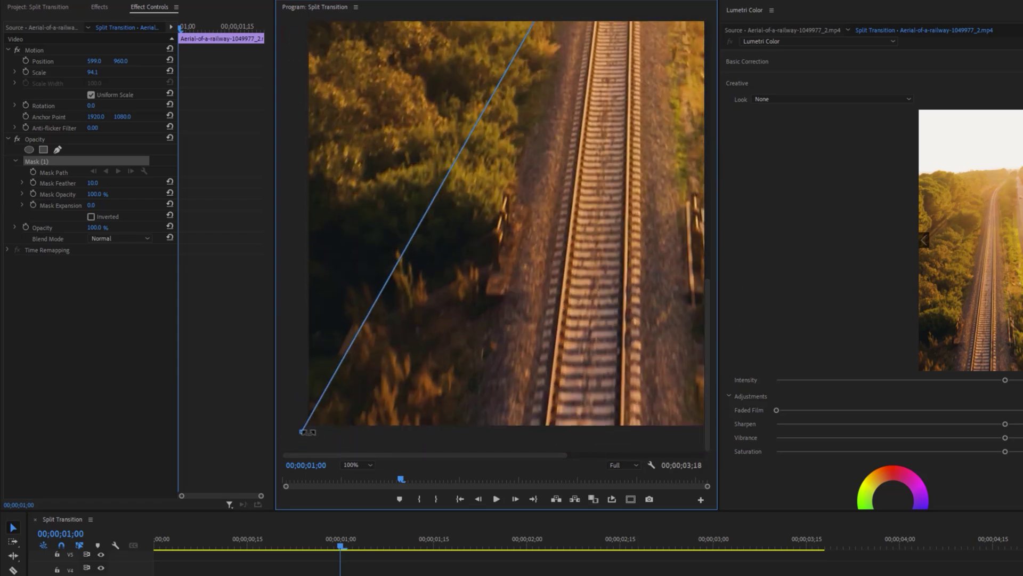
- Close the mask path at the bottom-left point and set Mask Feather to 0
click(302, 431)
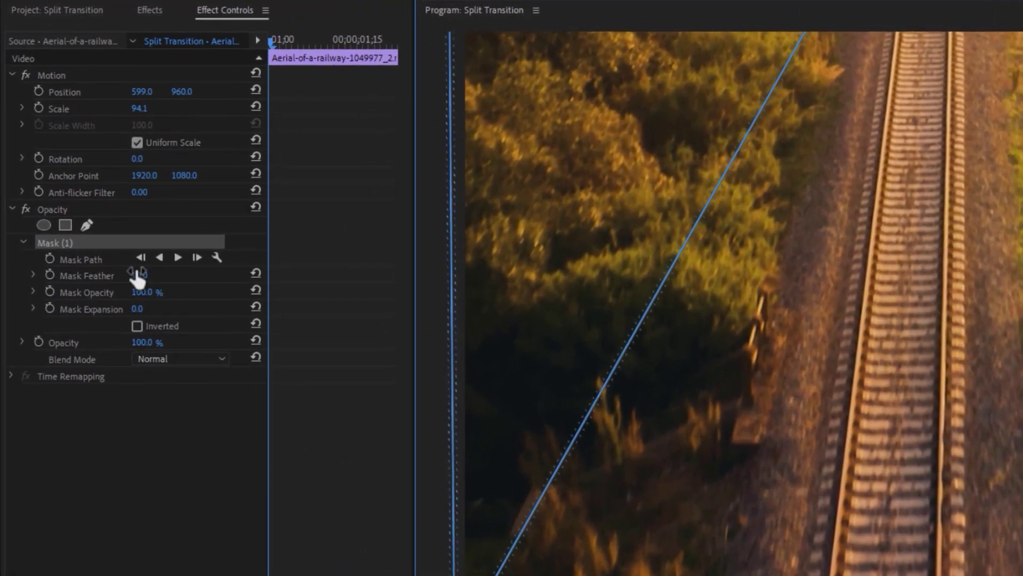
click(92, 182)
text(0)
key(Return)
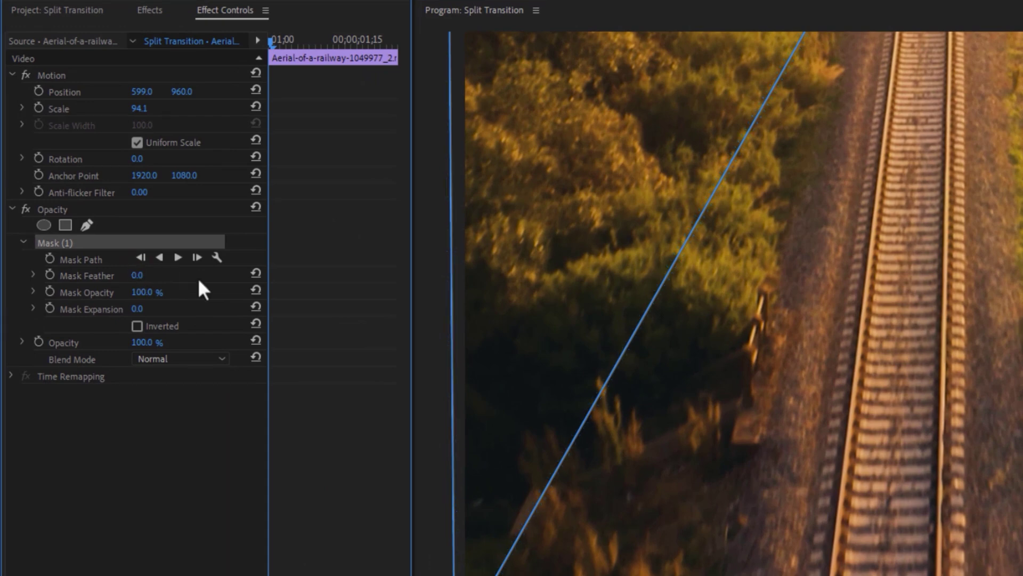
- Copy Mask (1) onto the V1 railway piece's Opacity and set it to Inverted
right_click(75, 244)
click(141, 339)
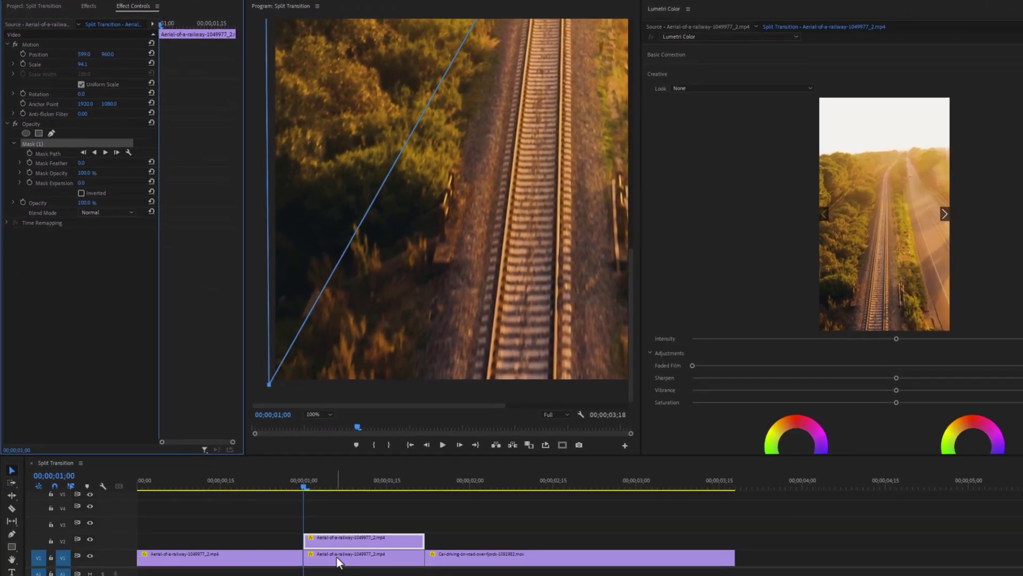
click(337, 558)
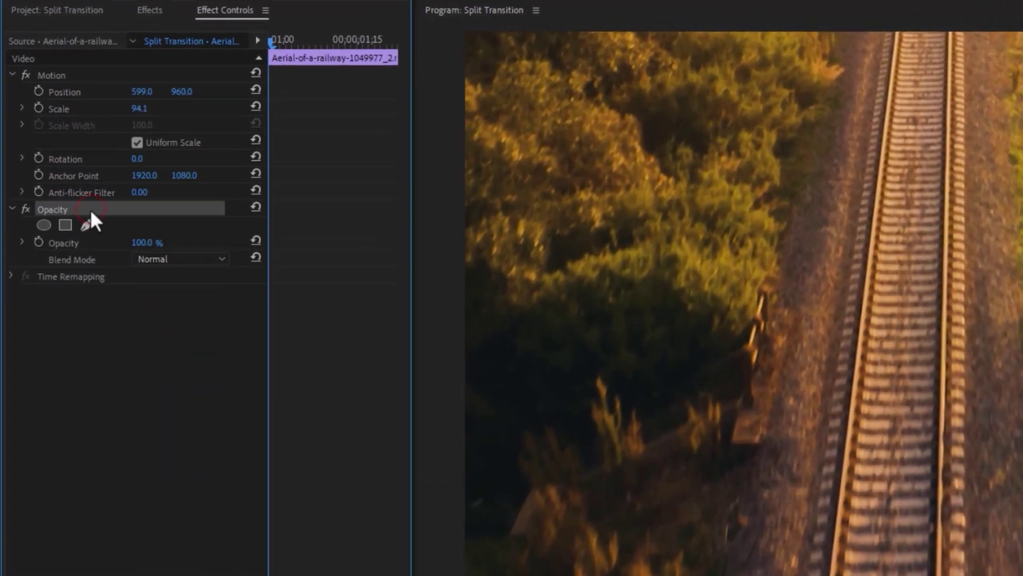
right_click(54, 126)
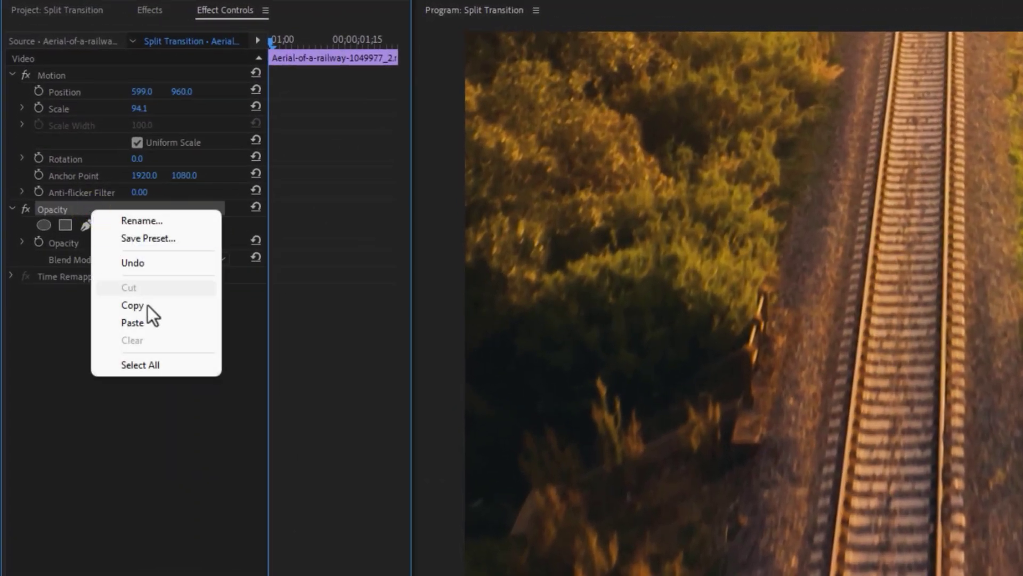
click(152, 322)
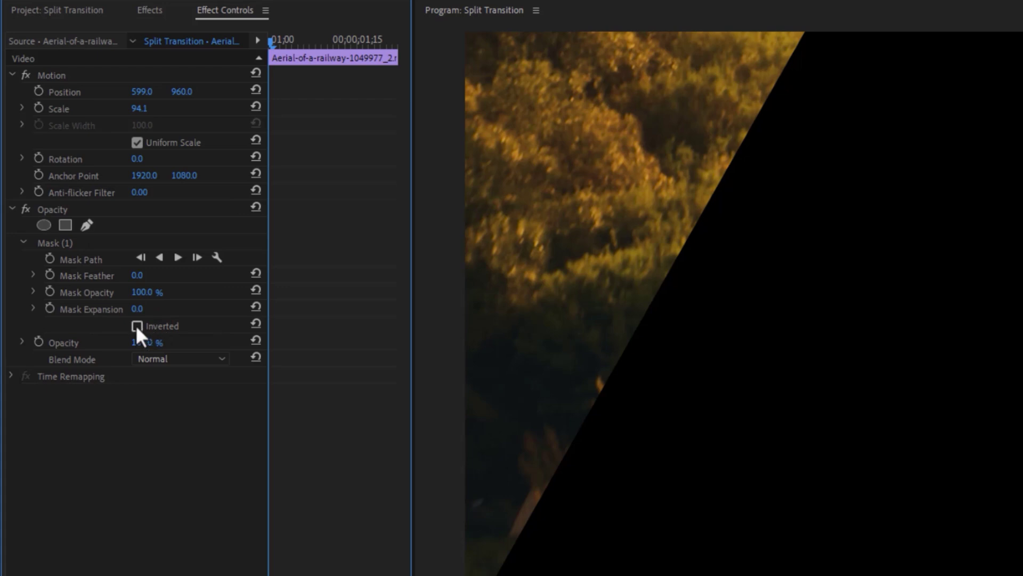
click(136, 327)
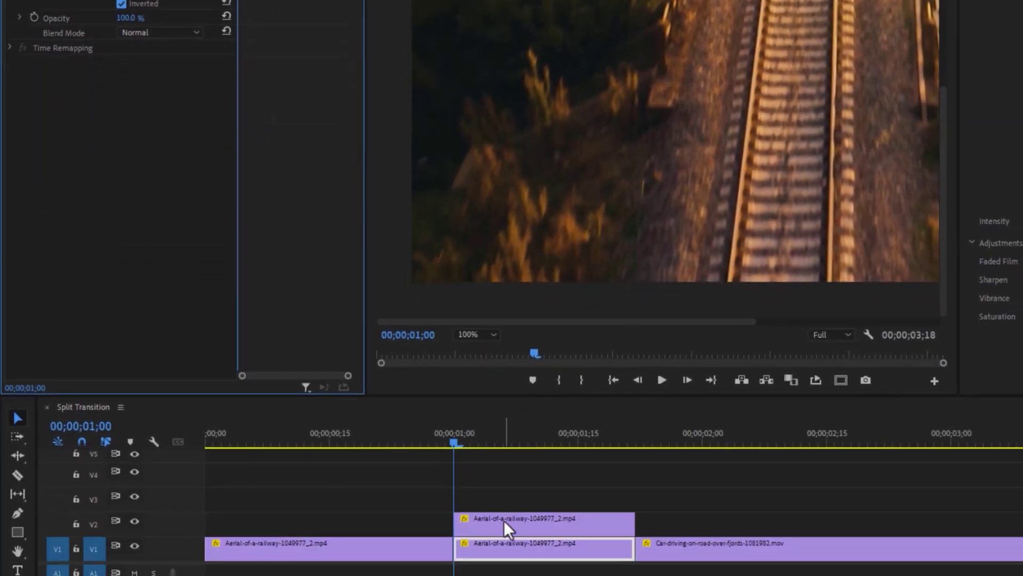
- Nest the V2 and V1 railway pieces into Nested Sequence 09 and Nested Sequence 10
right_click(504, 520)
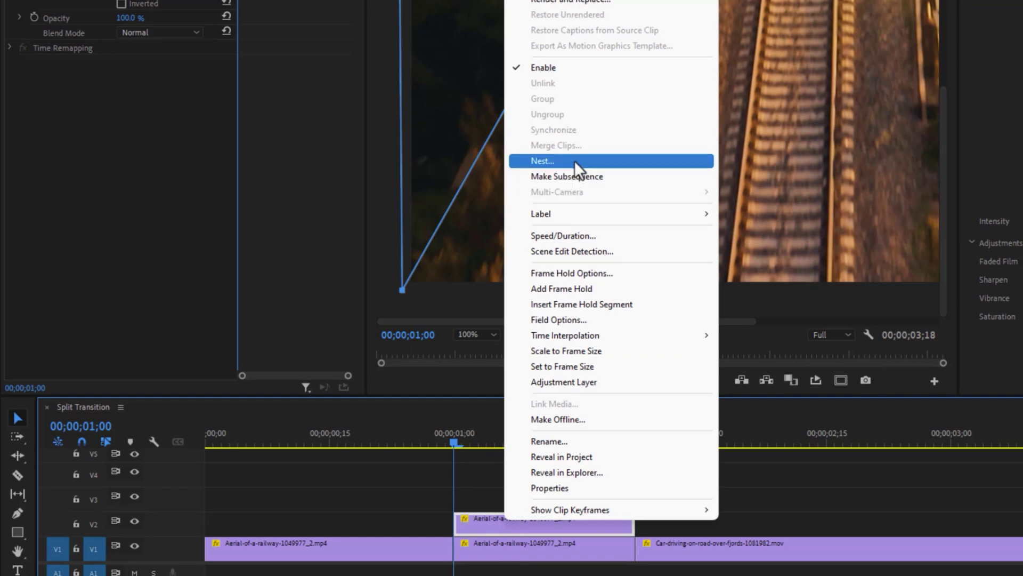
click(575, 162)
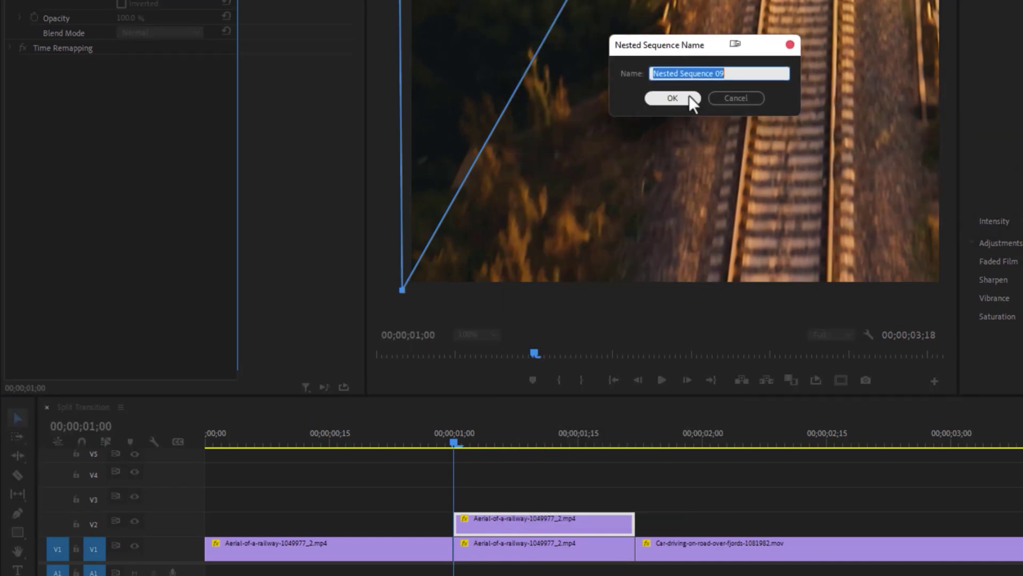
click(686, 97)
right_click(526, 553)
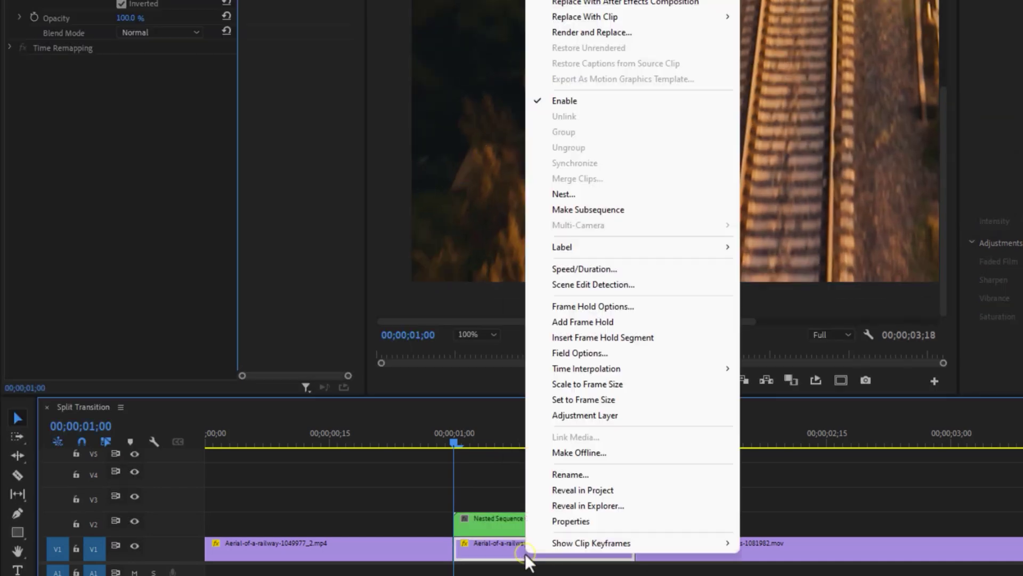
click(599, 197)
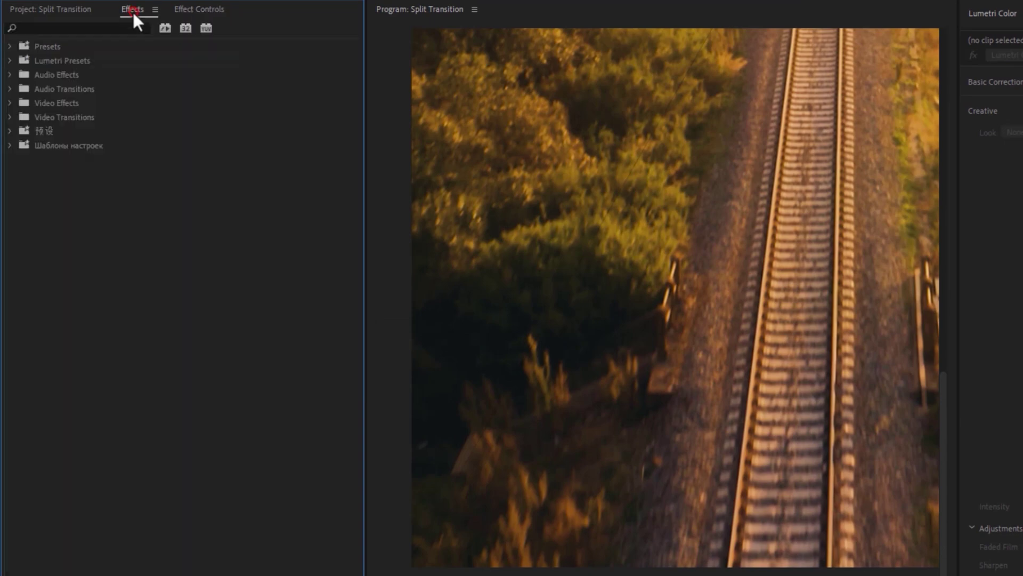
- Apply the Transform effect from an Effects search to Nested Sequence 09 on V2
click(115, 27)
text(Transform)
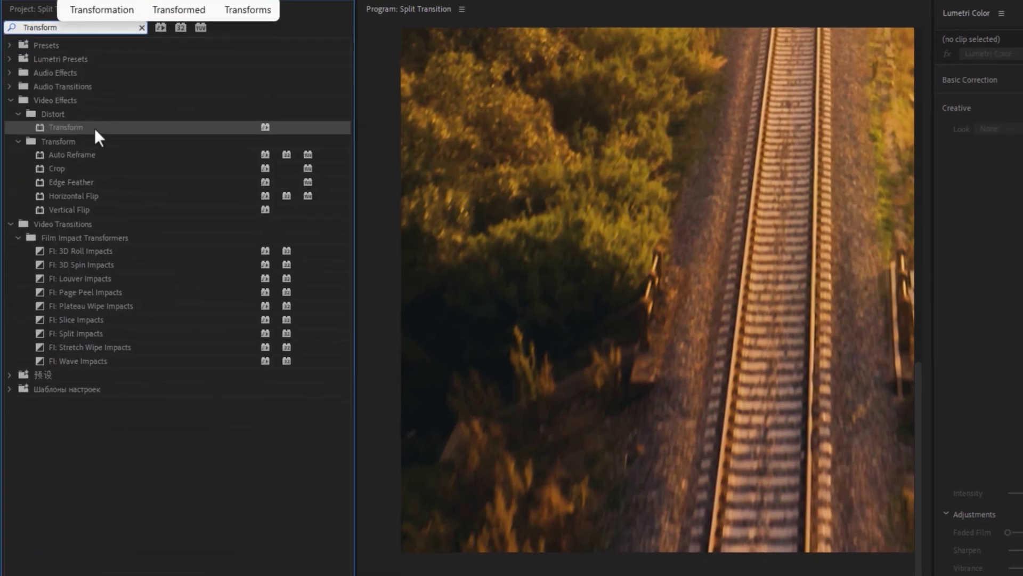
drag(95, 130, 350, 541)
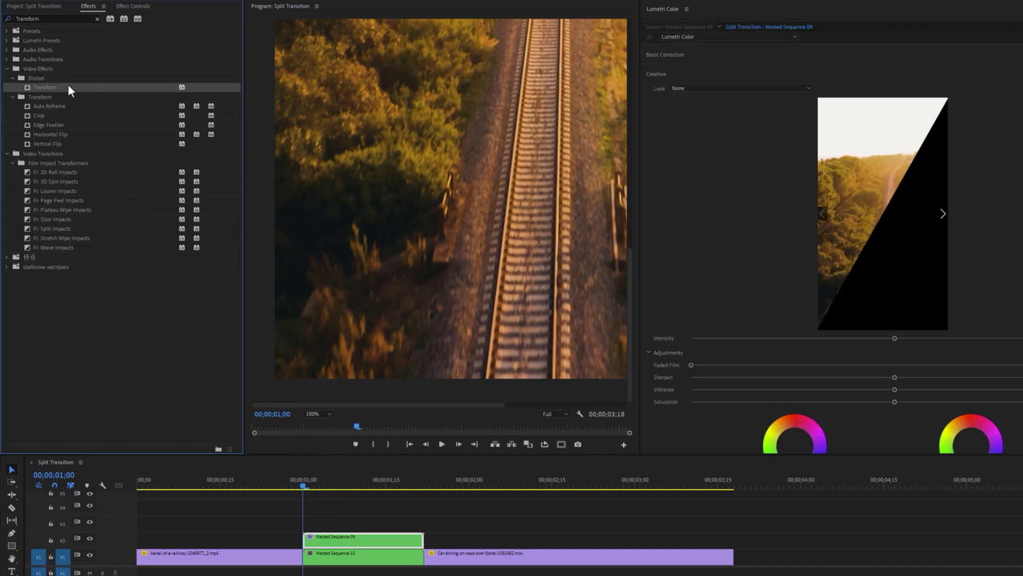
click(344, 555)
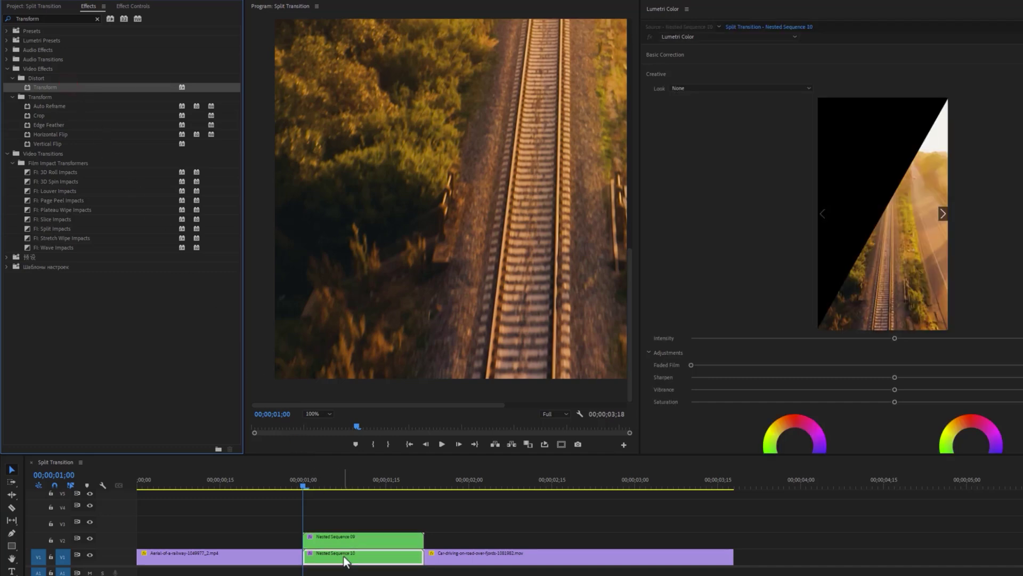
click(350, 539)
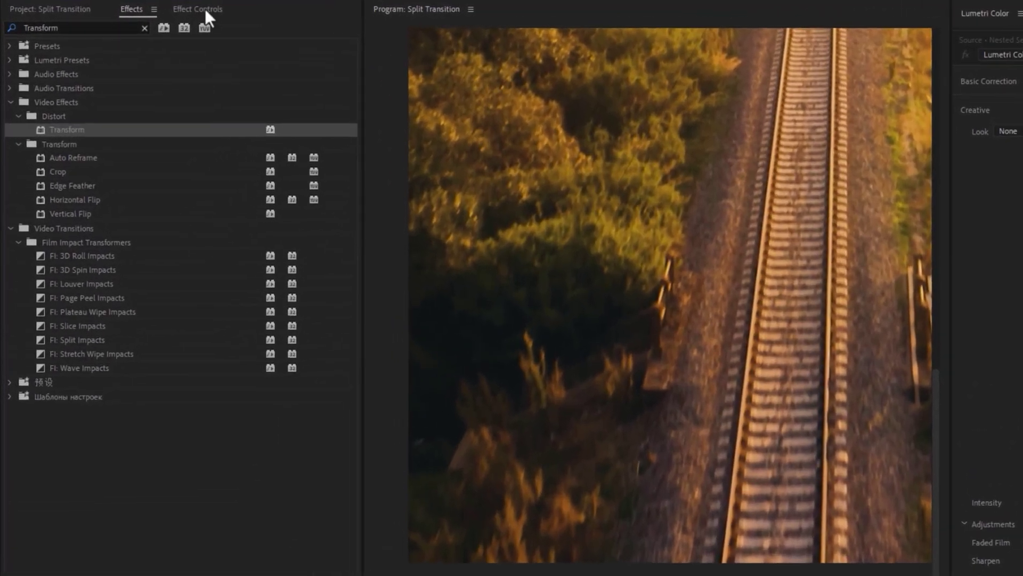
- Keyframe the Transform Position and set a later keyframe to 0, 0
click(145, 6)
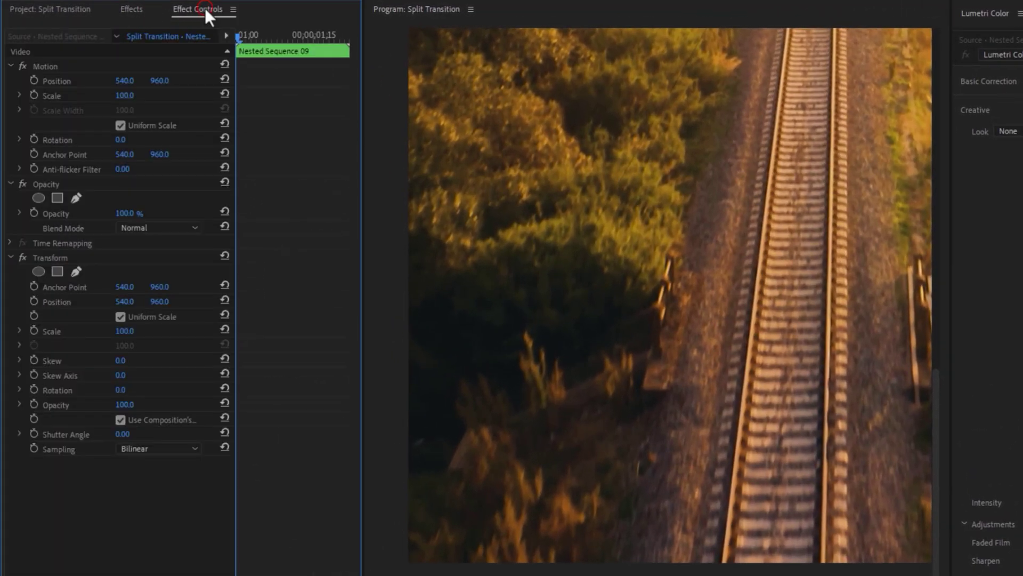
click(70, 256)
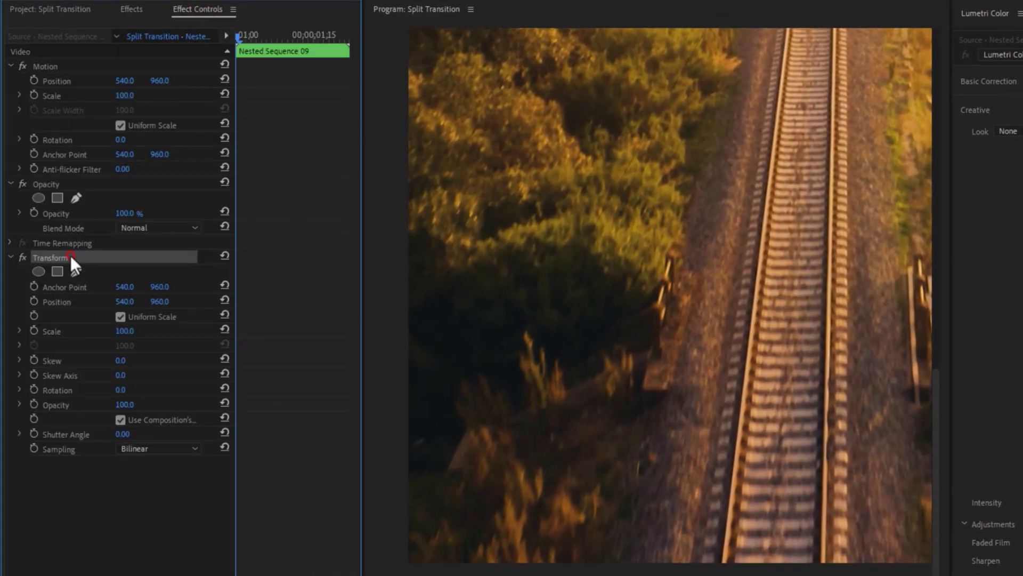
click(35, 298)
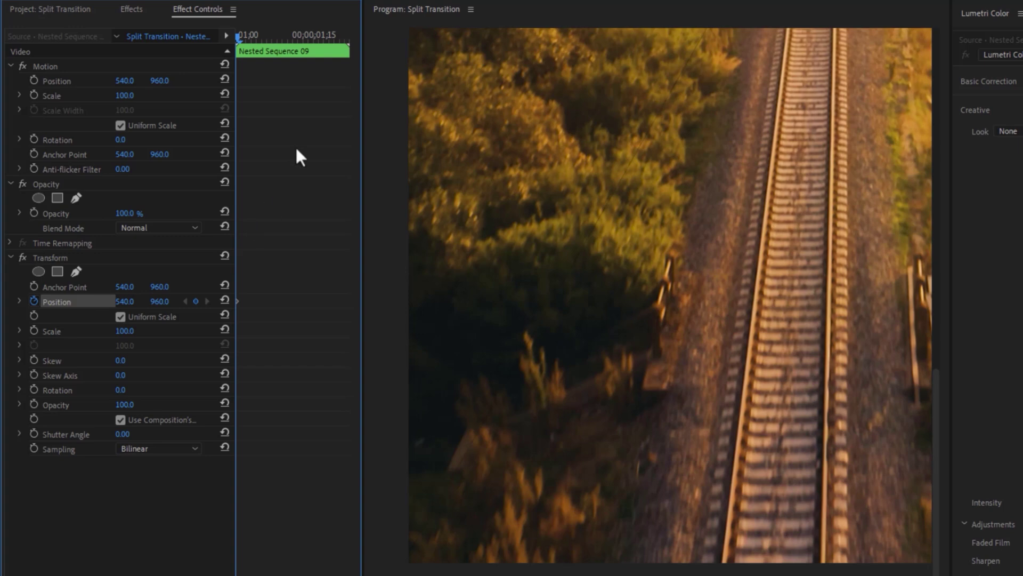
click(297, 35)
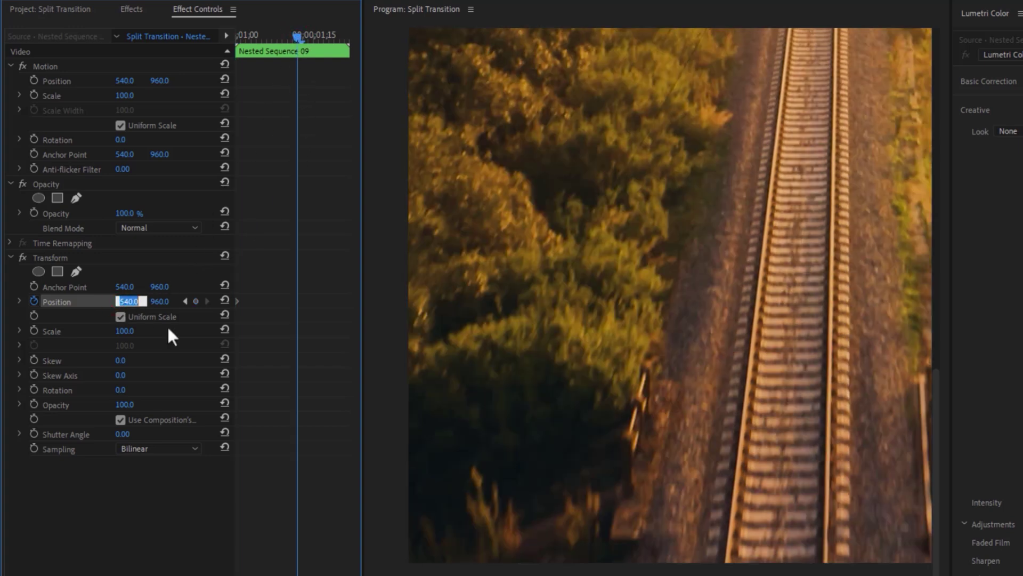
text(0)
key(Tab)
text(0)
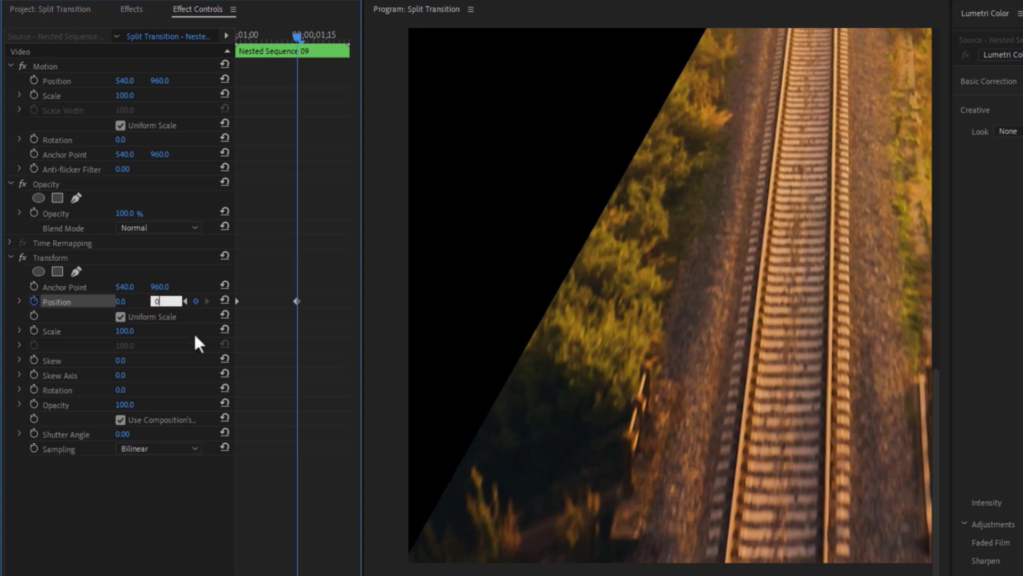
key(Return)
- Ease in the end Position keyframe, ease out the first, and move the end keyframe to the clip's end
right_click(296, 301)
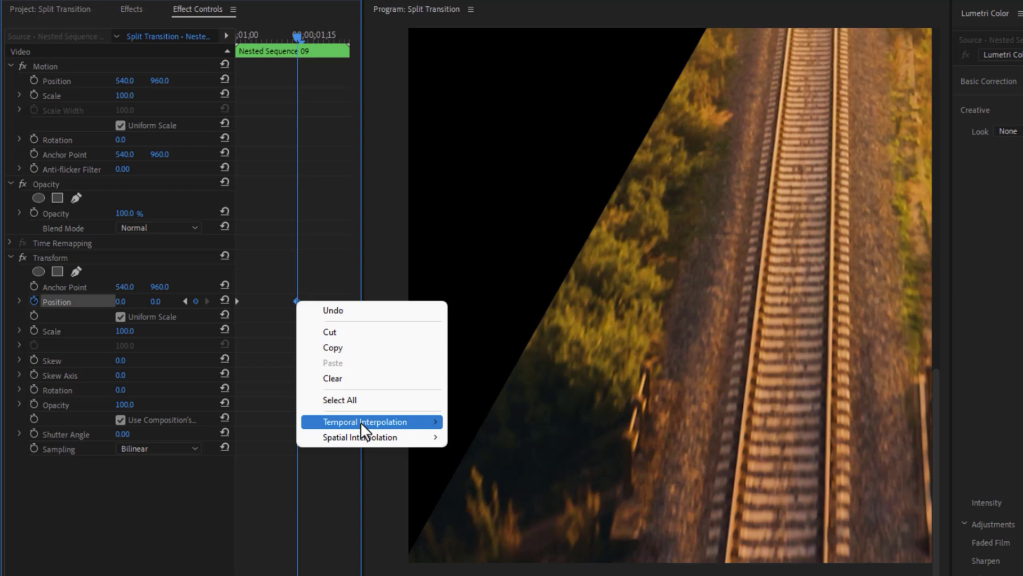
mouse_move(360, 421)
click(514, 506)
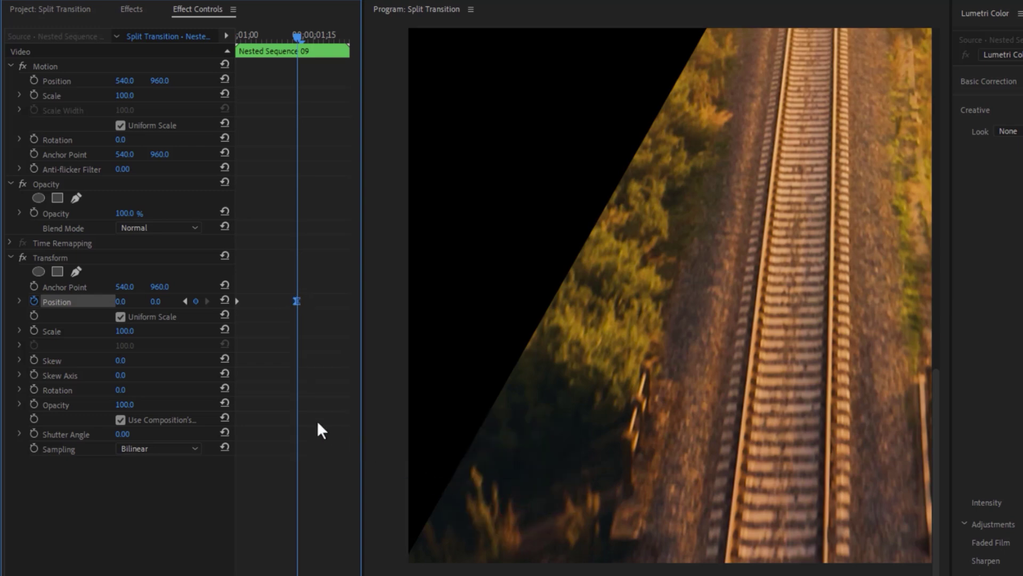
right_click(238, 301)
mouse_move(319, 421)
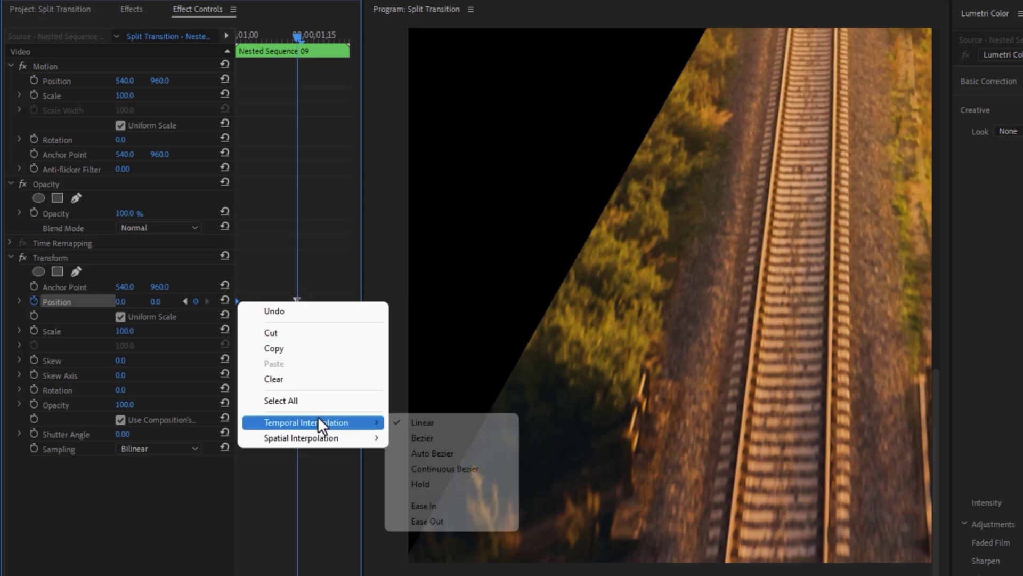
click(443, 522)
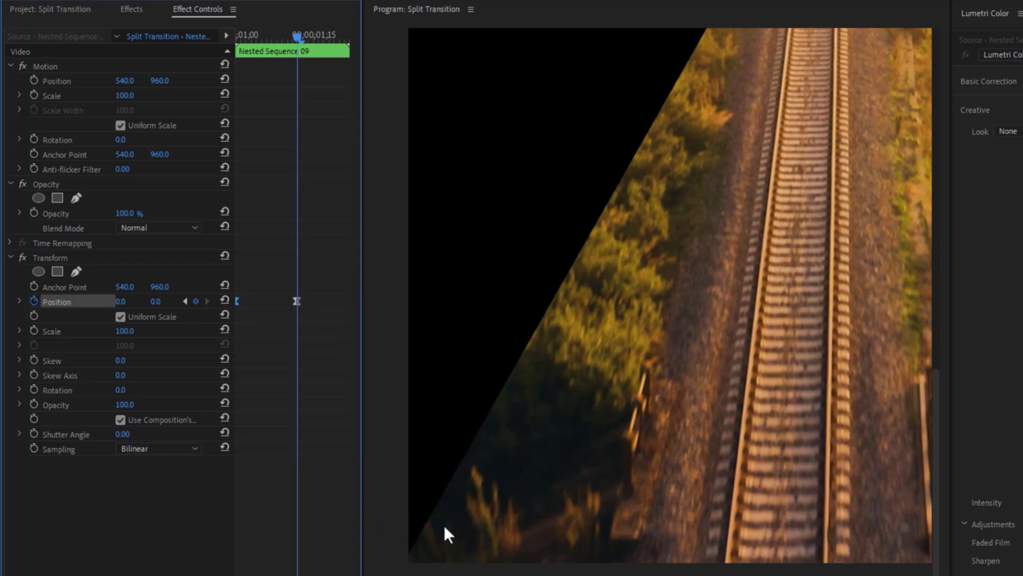
drag(297, 302, 366, 319)
- Turn off Use Composition's Shutter Angle and set the Transform shutter angle to 180
click(117, 421)
click(125, 434)
text(180)
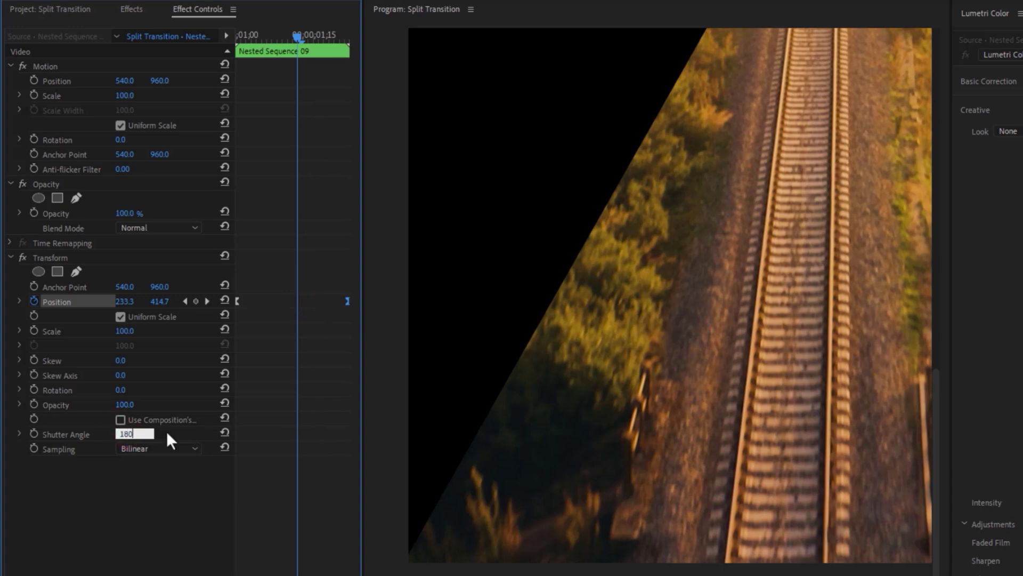
key(Return)
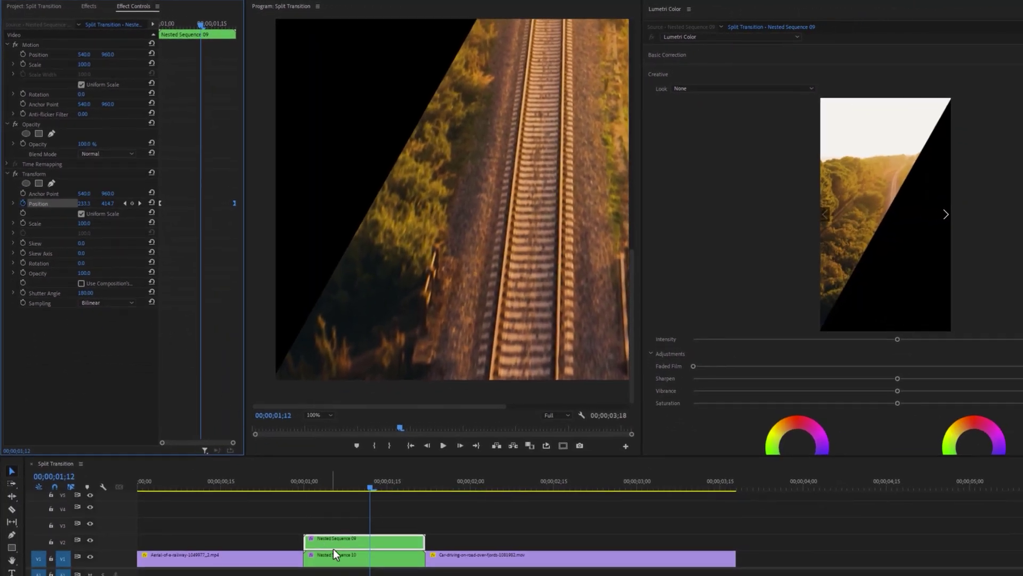
- Keyframe Nested Sequence 10's Transform Position from the clip start, setting it to 1080, 1920
click(335, 555)
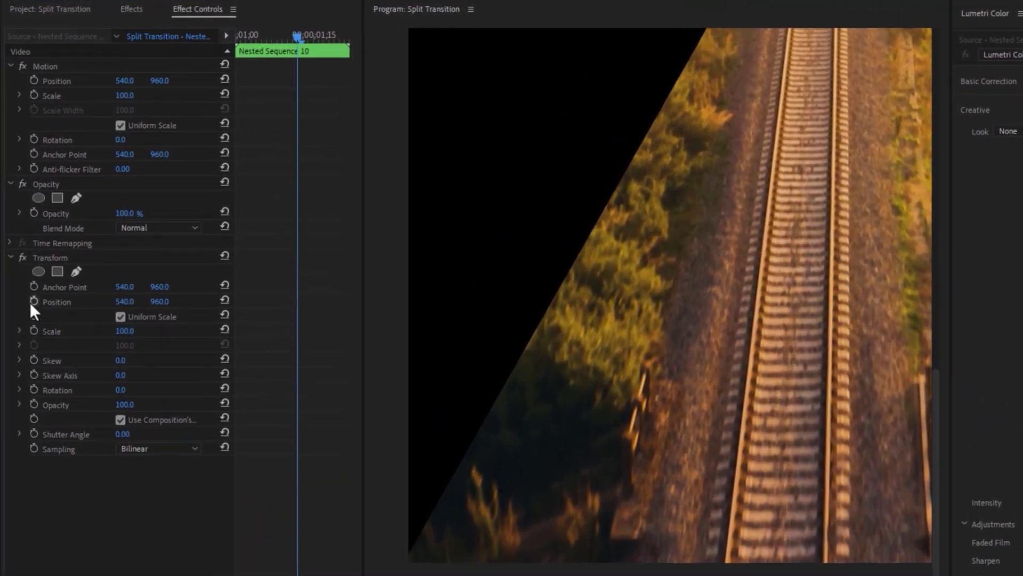
click(23, 203)
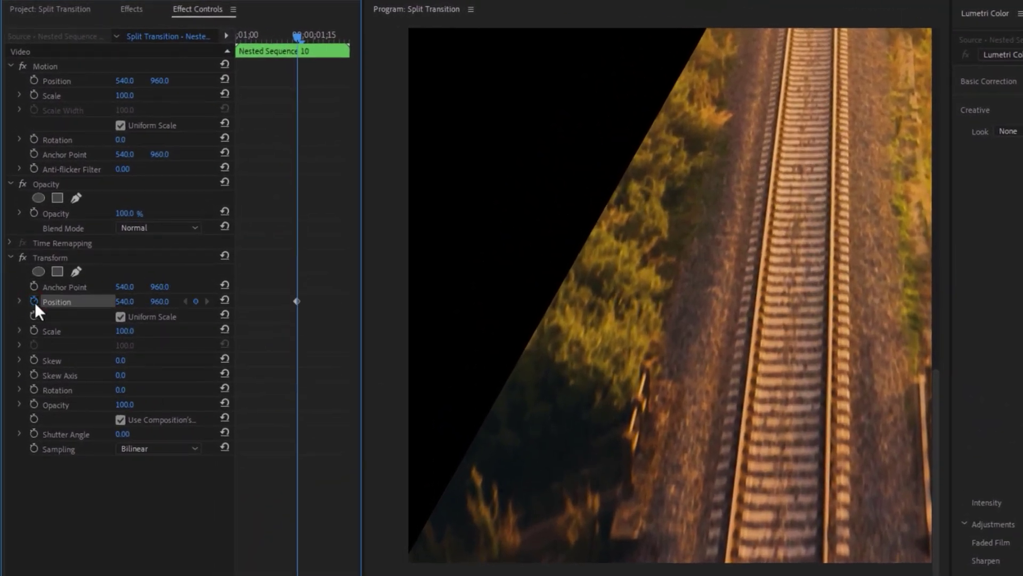
drag(296, 300, 232, 304)
click(125, 302)
text(1080)
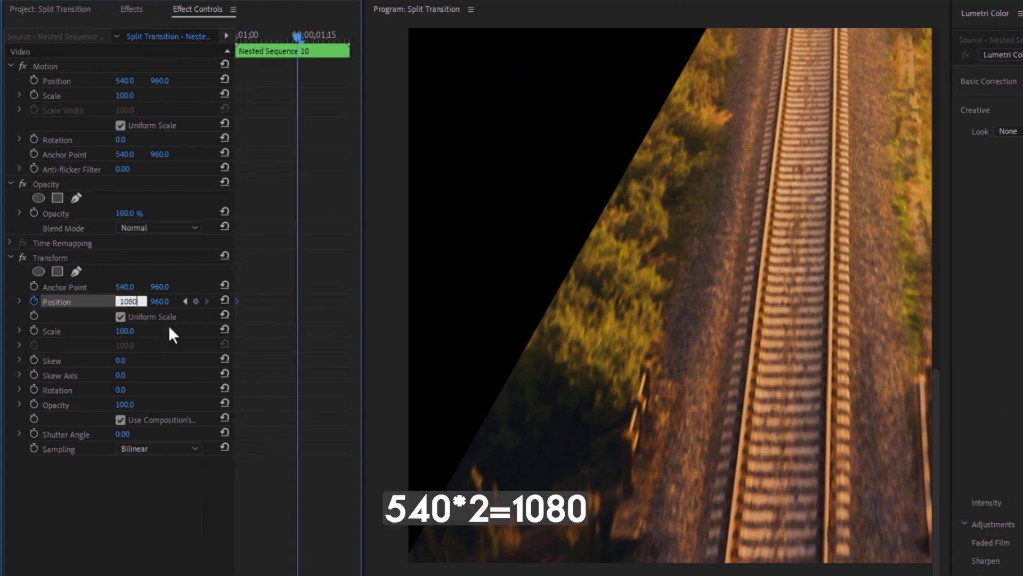
key(Return)
click(160, 302)
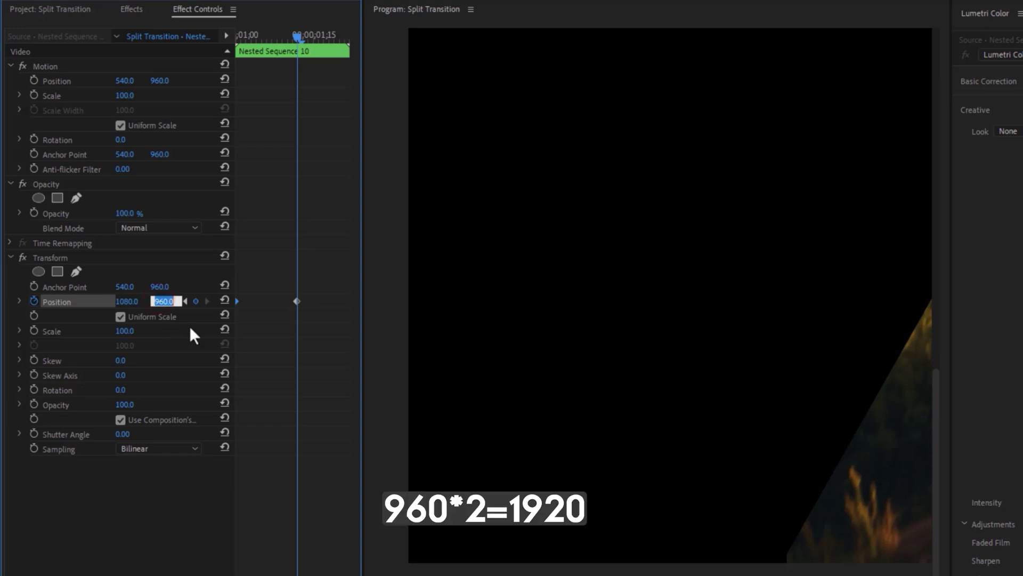
text(1920)
key(Return)
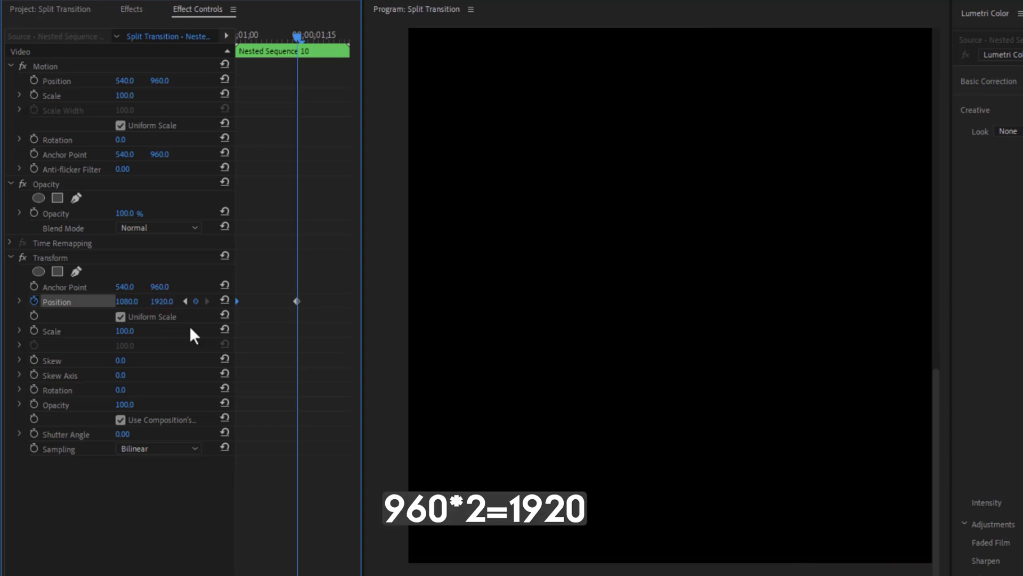
- Ease both Position keyframes and move the end keyframe to the clip's end
right_click(297, 302)
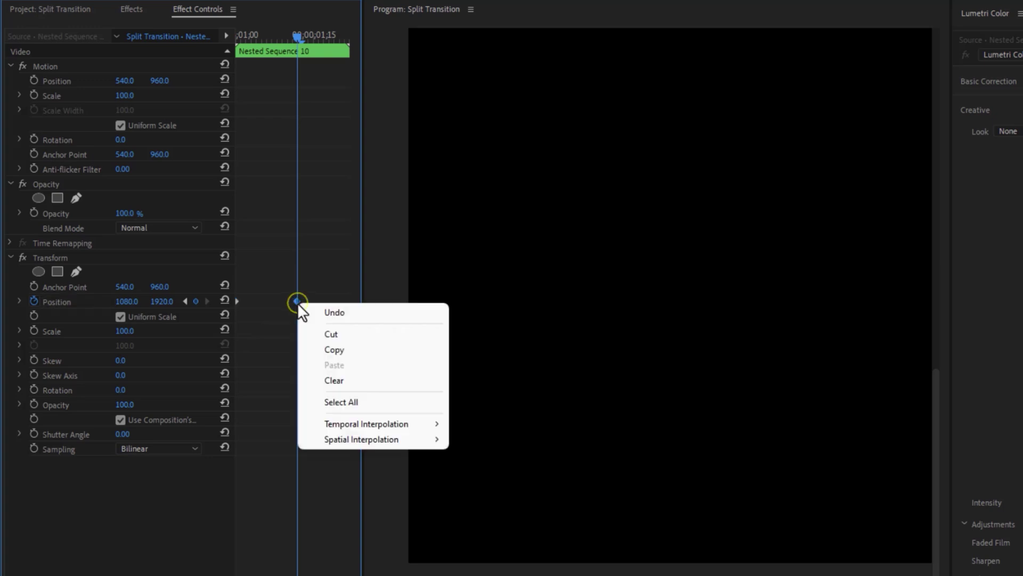
mouse_move(374, 424)
click(506, 489)
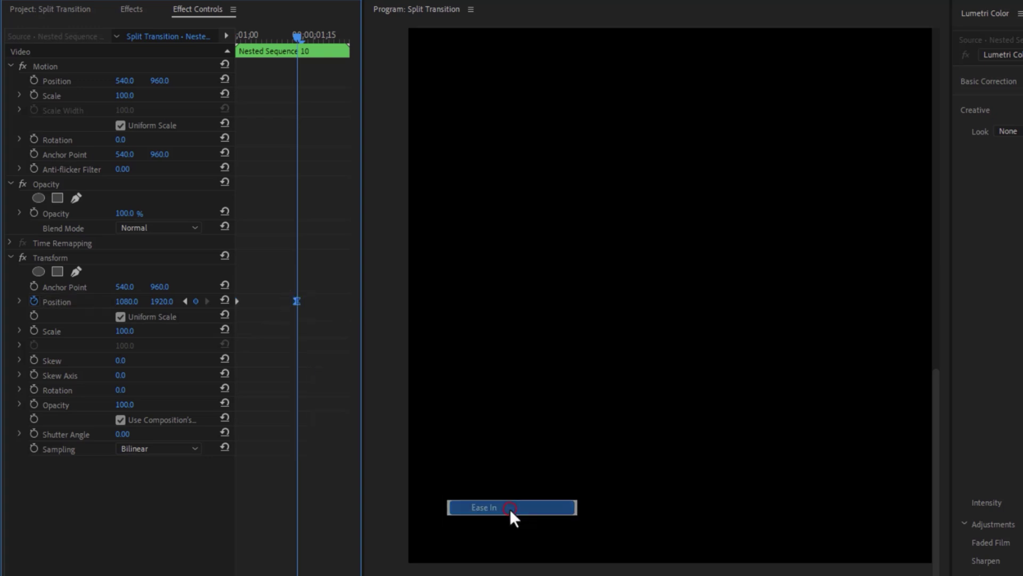
right_click(238, 301)
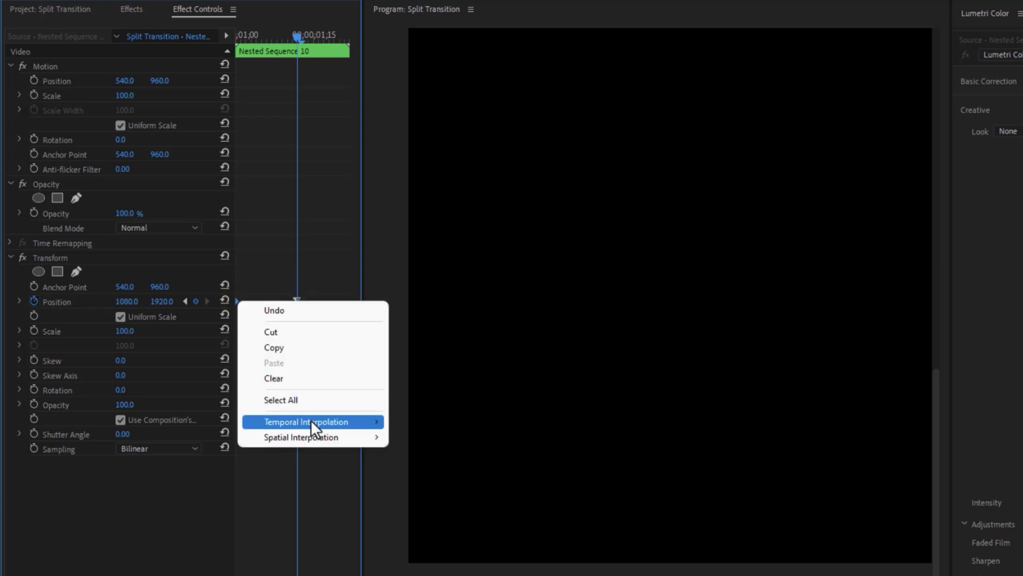
mouse_move(312, 420)
click(453, 520)
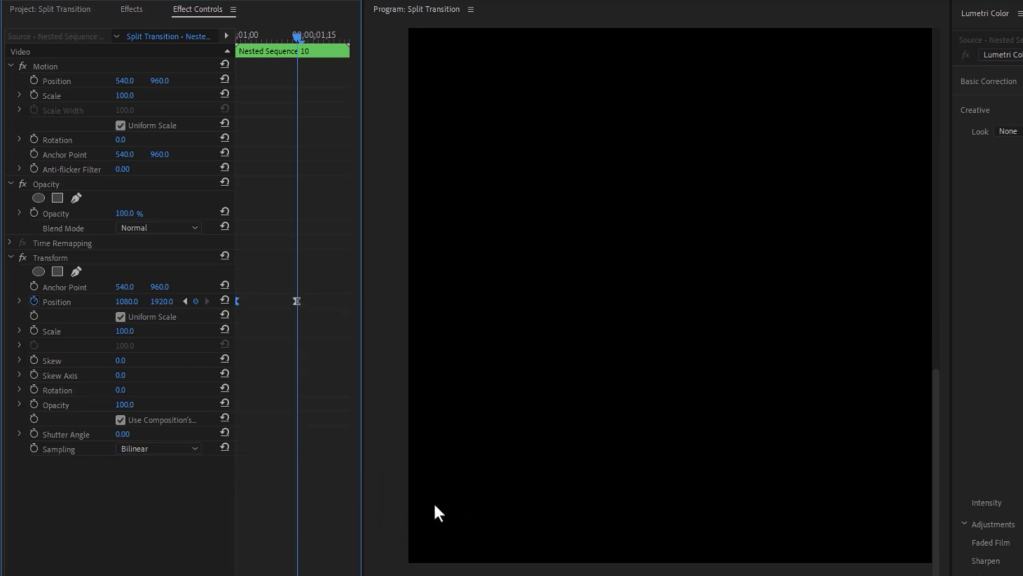
drag(298, 302, 358, 319)
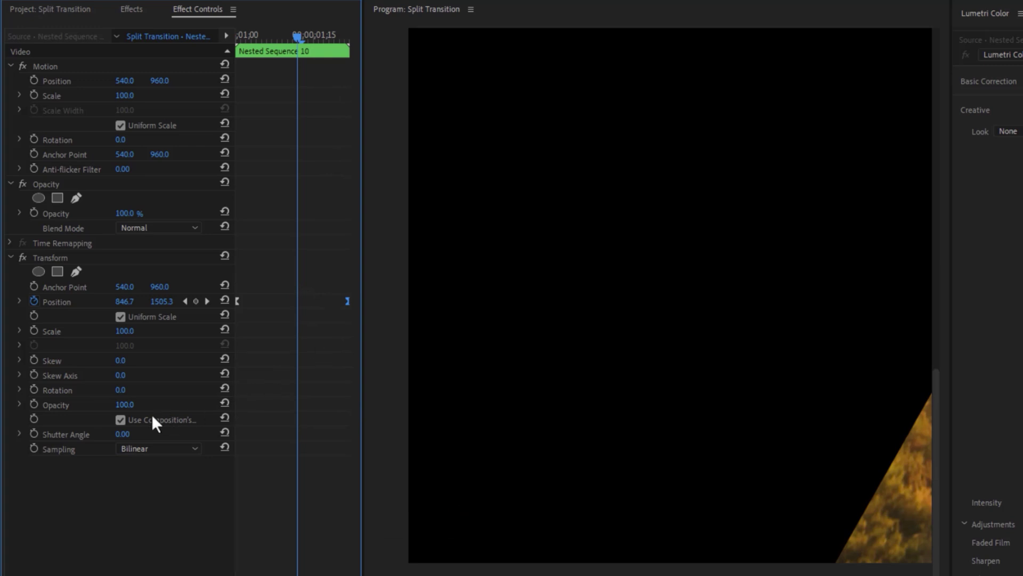
- Set the Transform shutter angle to 180 and fit the Program monitor to the portrait frame
click(120, 420)
click(120, 433)
text(180)
key(Return)
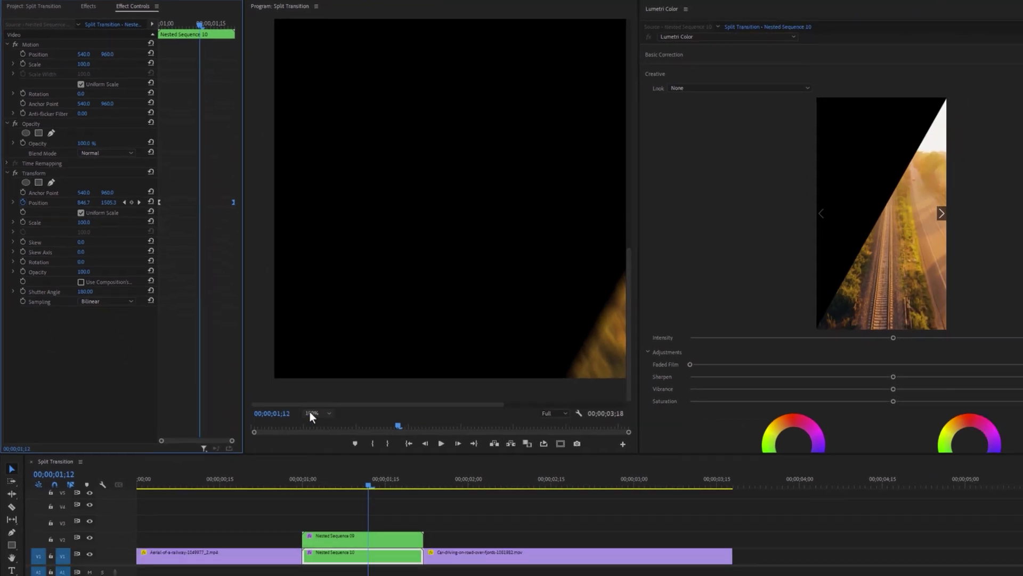
click(315, 413)
click(325, 421)
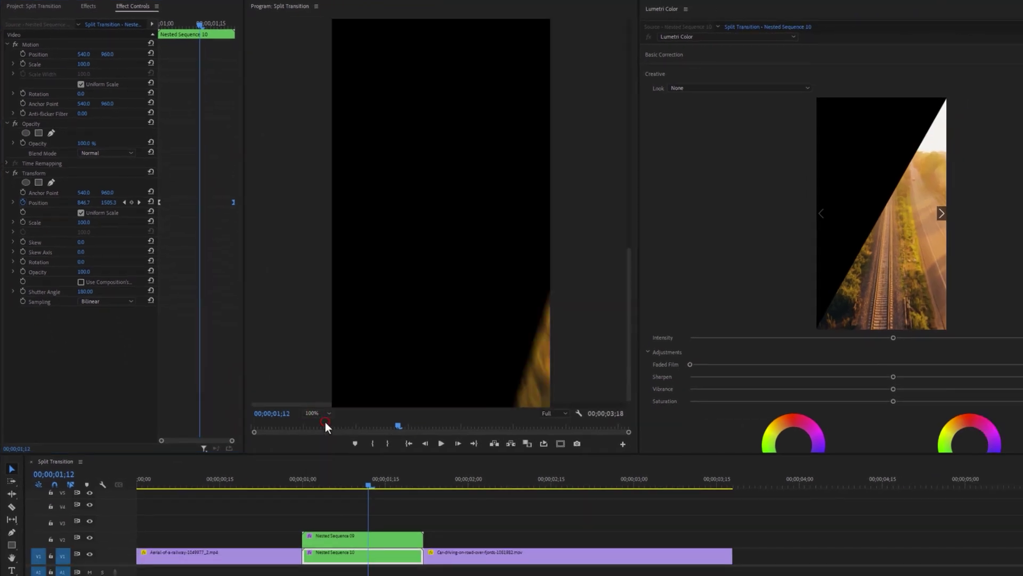
- Preview the transition from around 1;00, stopping near 1;10
click(291, 481)
key(space)
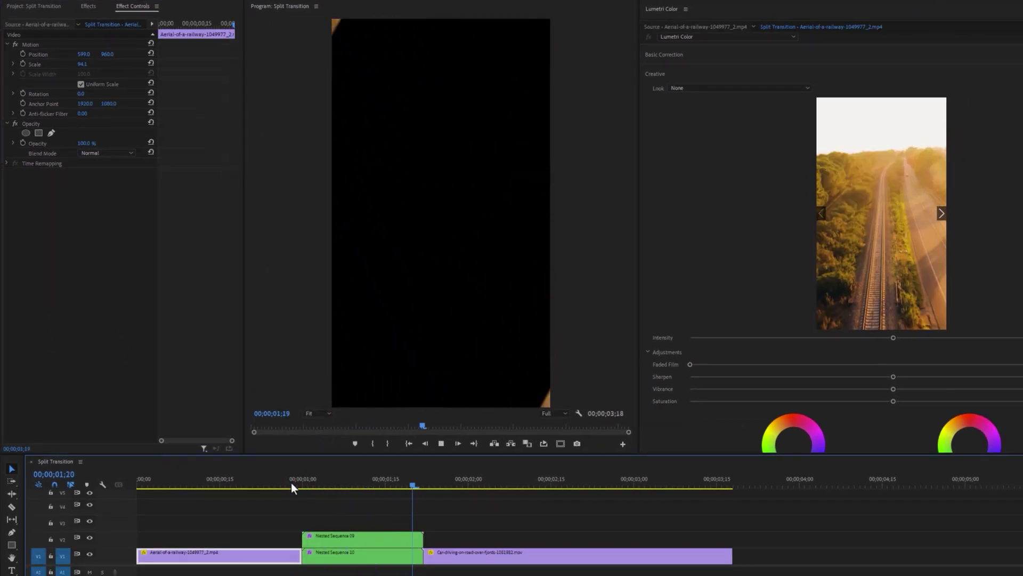
click(291, 482)
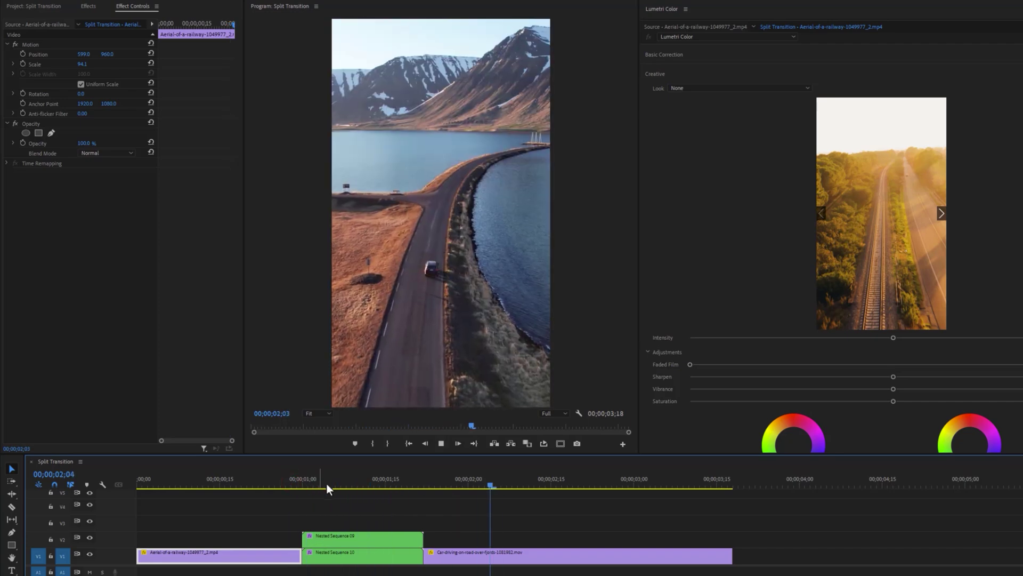
click(360, 482)
- Move both nested sequences up one track, slide the fjord-road clip to 1;00, and replay
shift+click(373, 539)
drag(373, 542, 373, 522)
drag(457, 558, 339, 559)
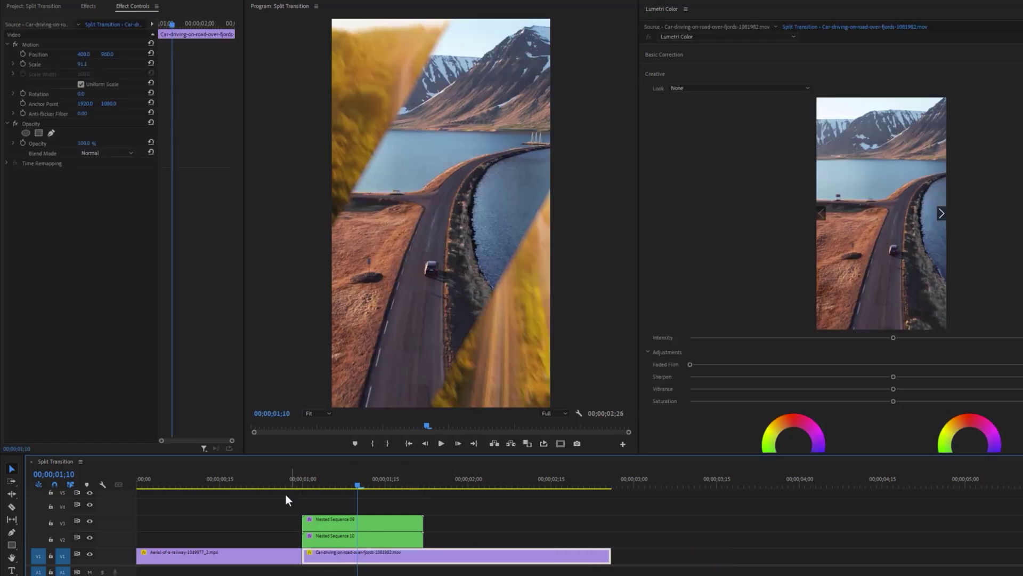
click(264, 482)
key(space)
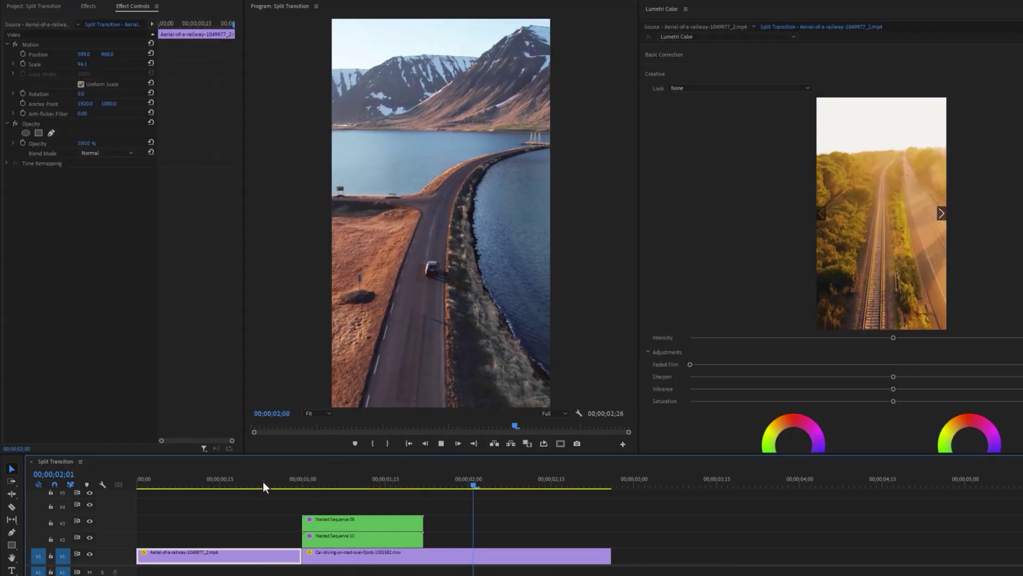
click(263, 481)
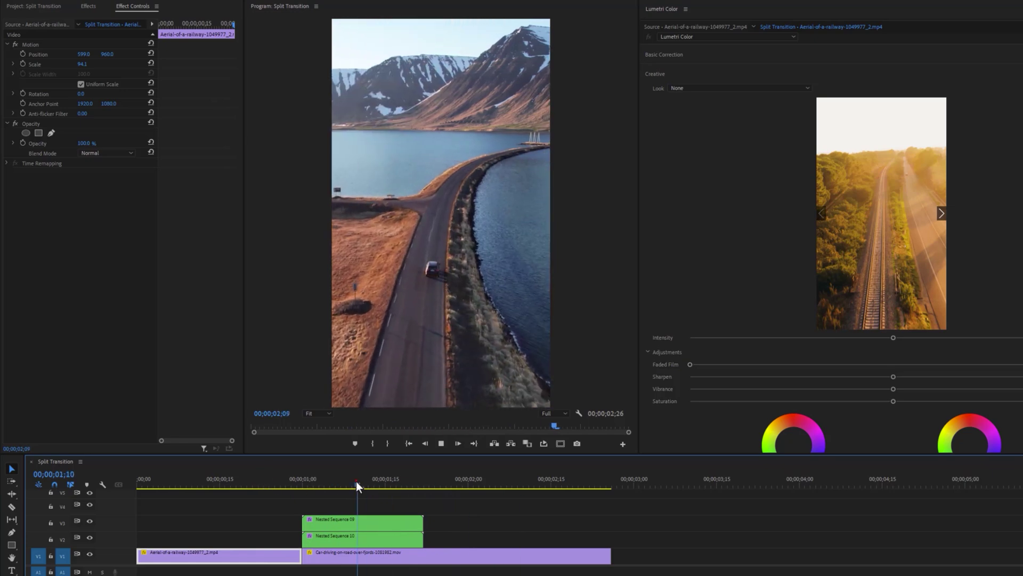
click(357, 484)
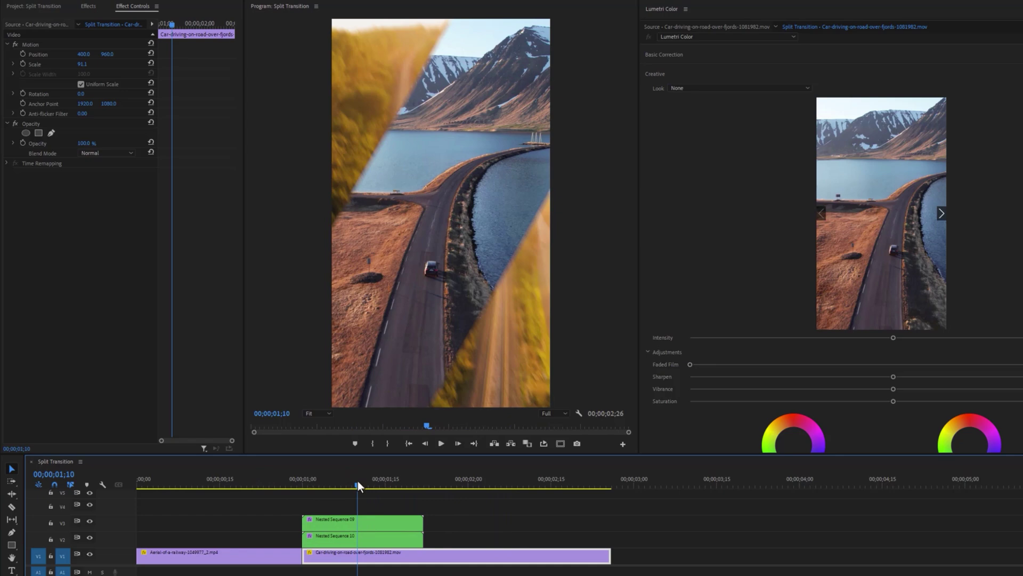
- Pull the Position keyframe velocity down to zero on Nested Sequence 09, then Nested Sequence 10
click(363, 523)
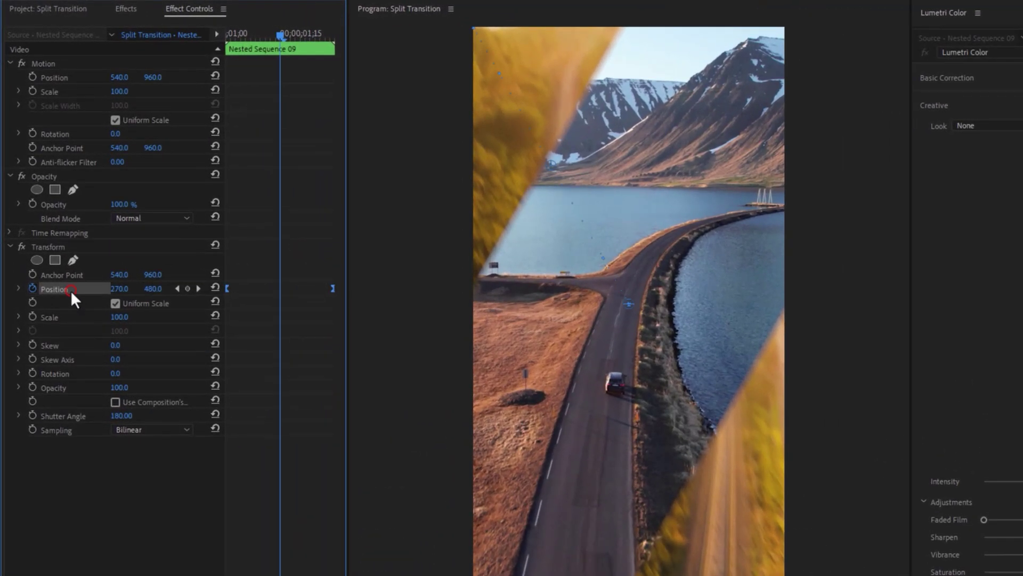
click(187, 288)
click(19, 289)
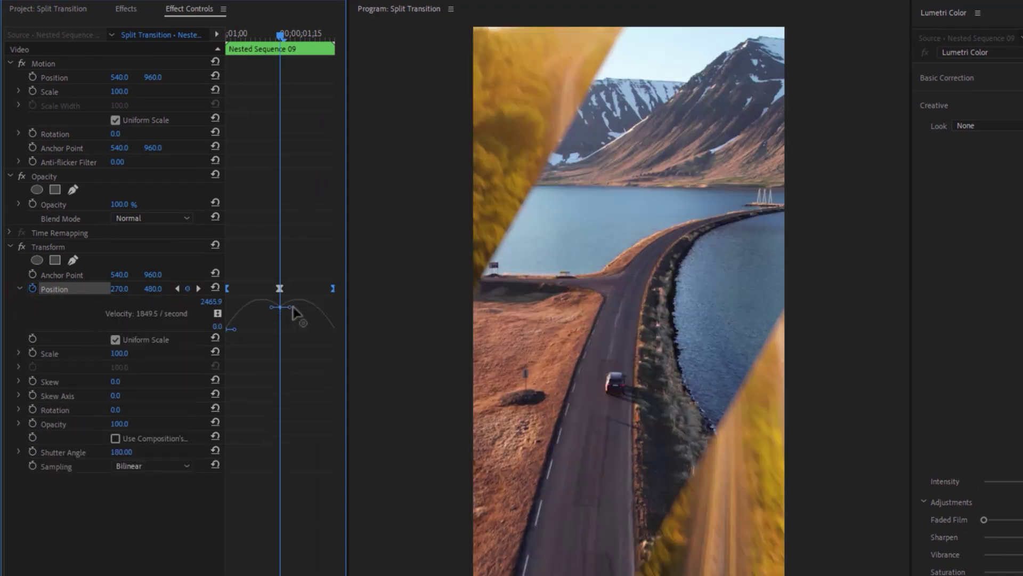
drag(290, 309, 270, 337)
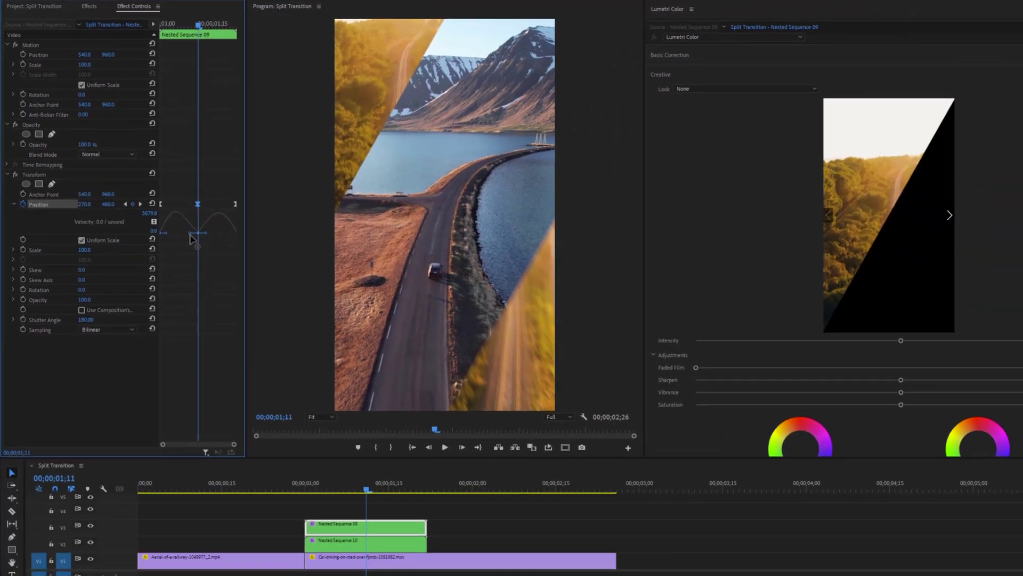
click(344, 534)
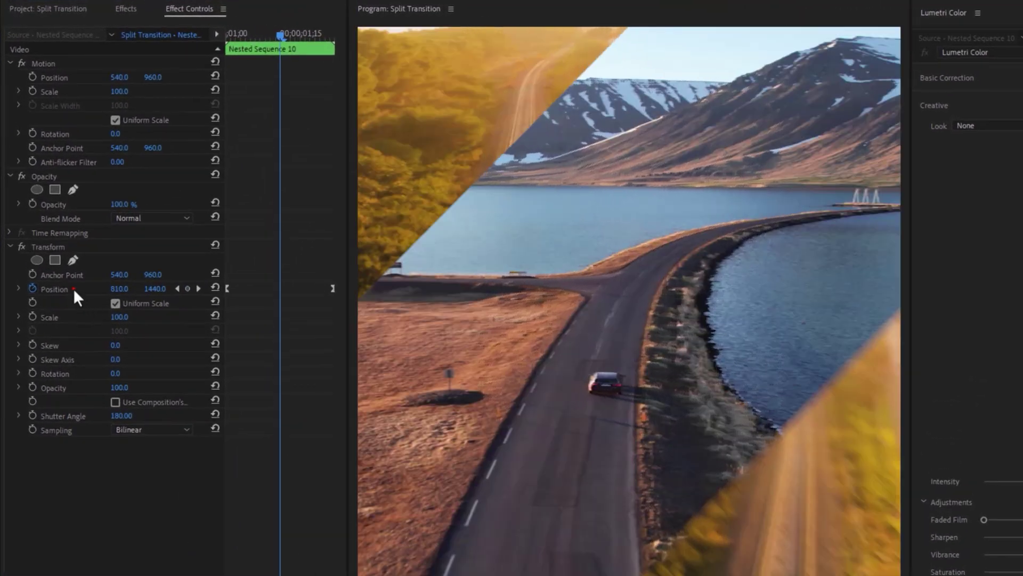
click(74, 291)
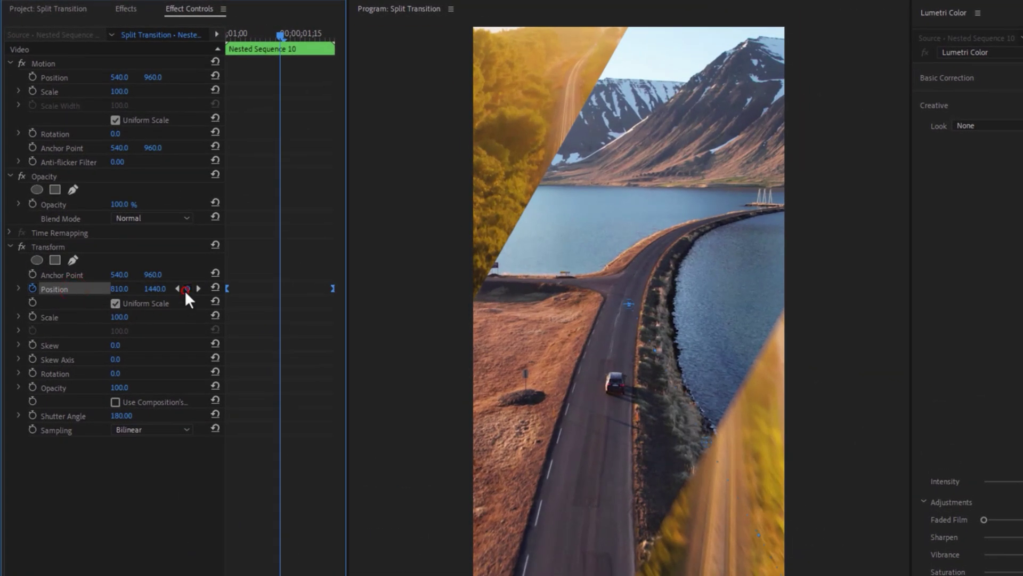
click(19, 289)
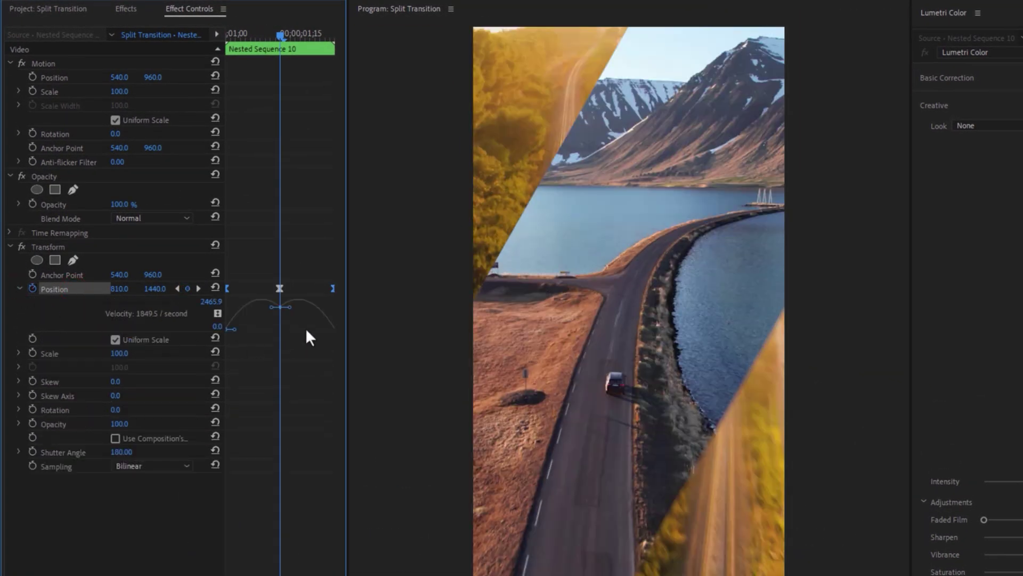
drag(289, 307, 271, 332)
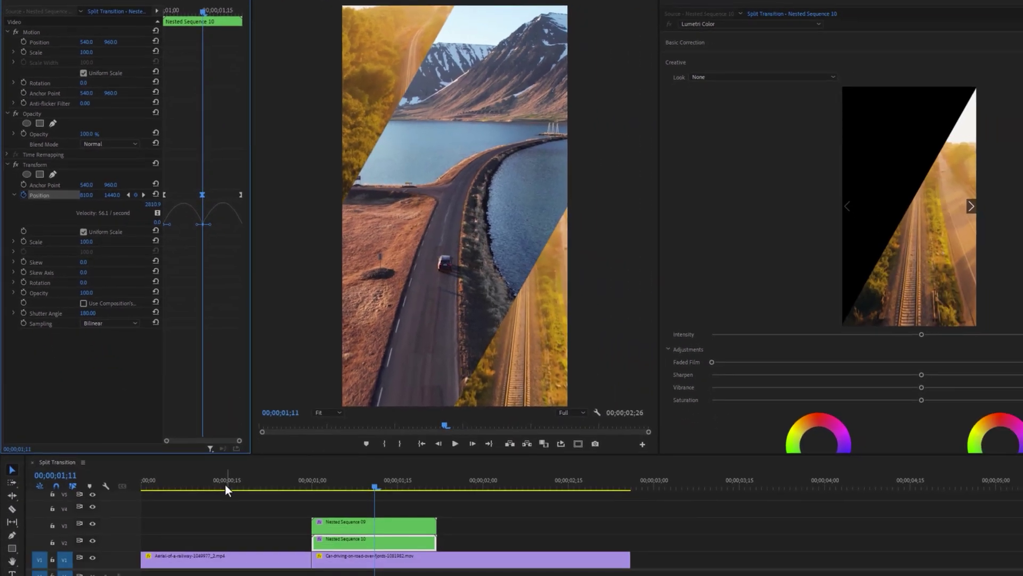
- Play the sequence from near its start to review the transition, then open the Window menu
click(225, 484)
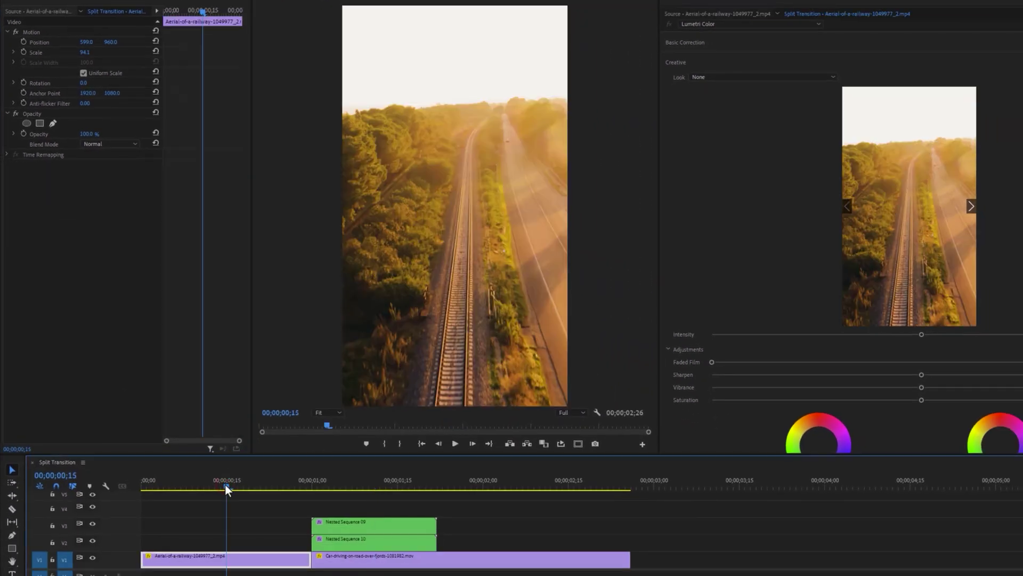
key(space)
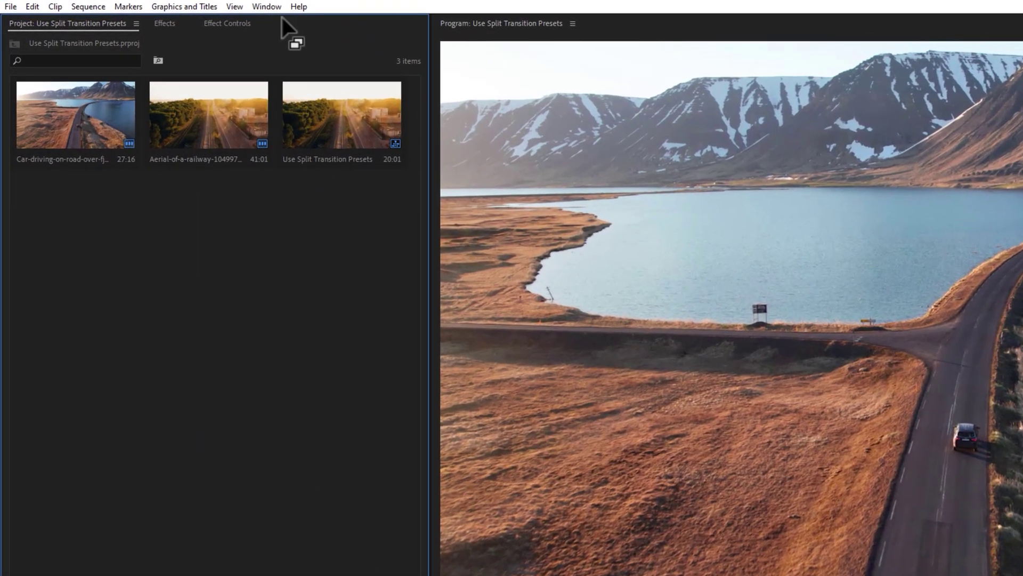
click(277, 11)
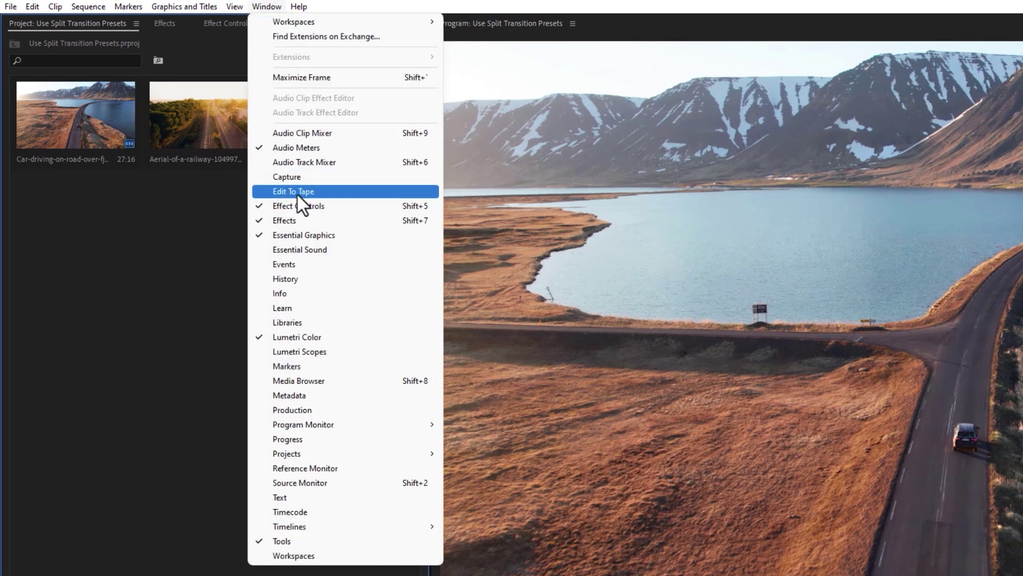
- Import the Split Transitions Pack.prfpset file into the Effects panel's Presets folder
click(341, 221)
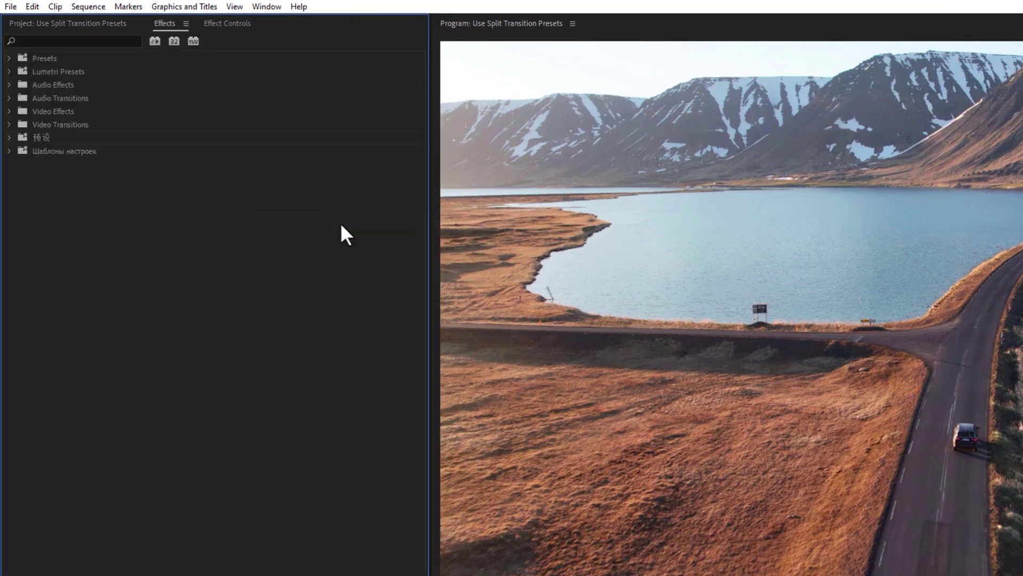
right_click(56, 62)
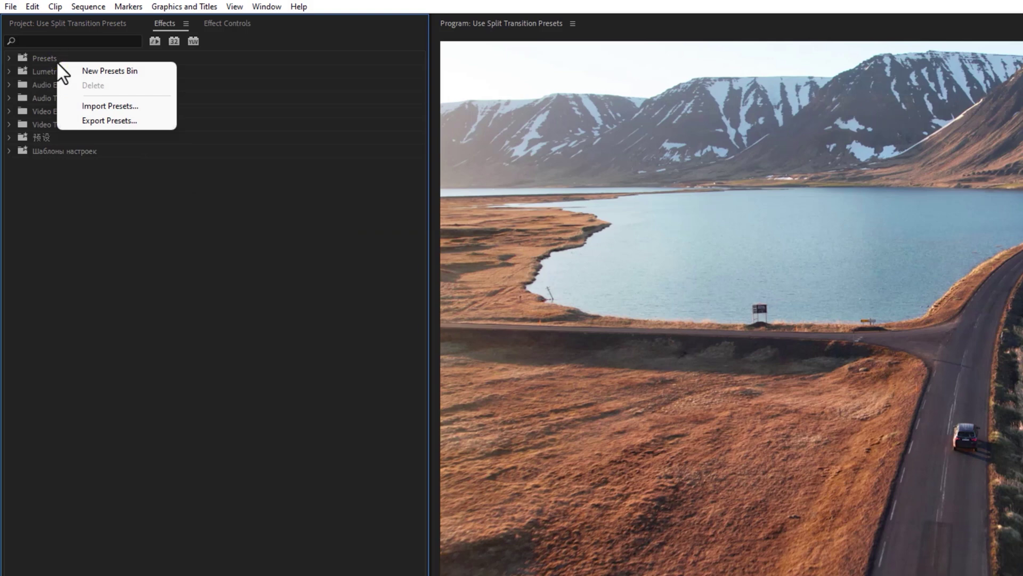
click(151, 106)
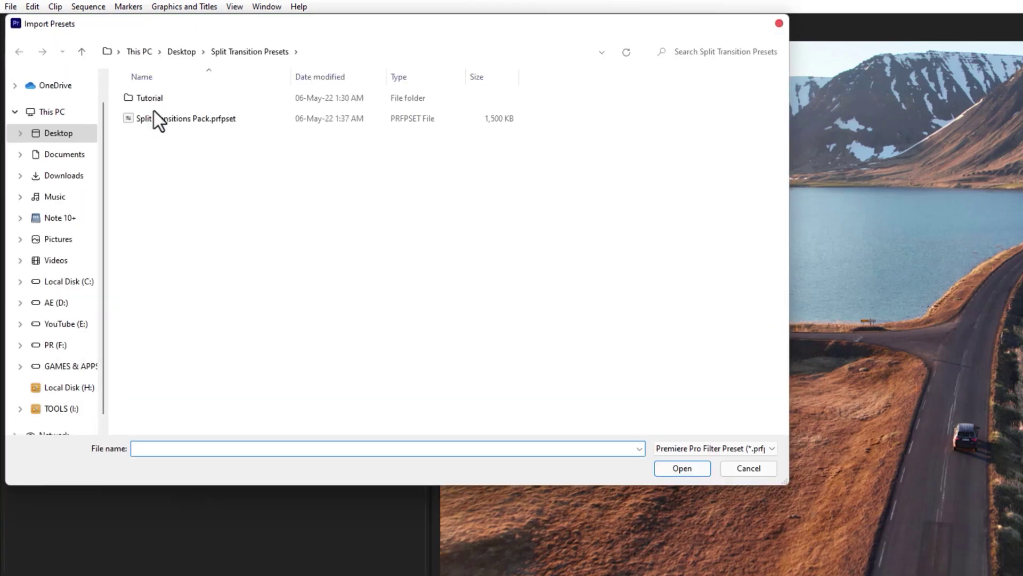
click(252, 123)
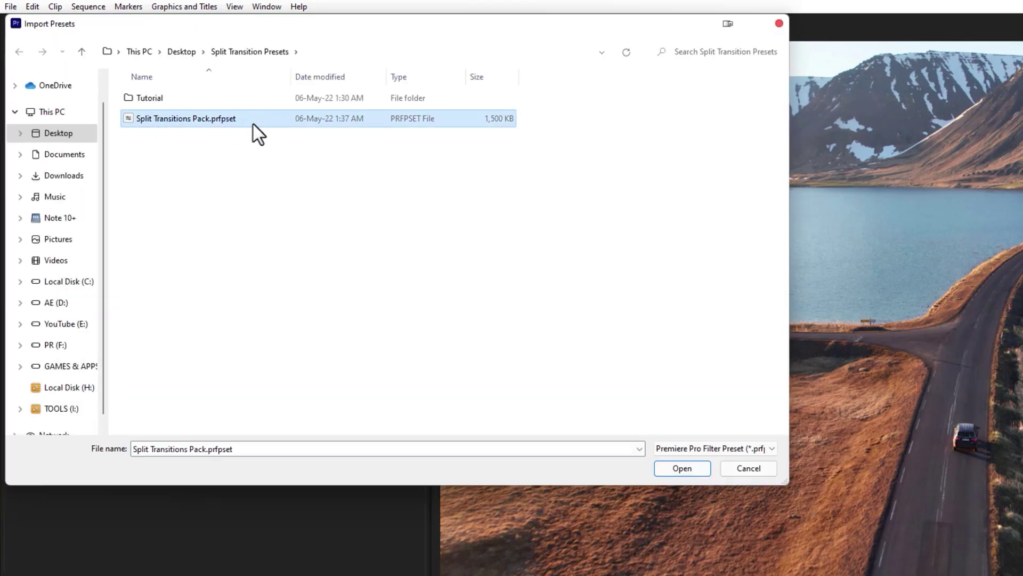
click(694, 471)
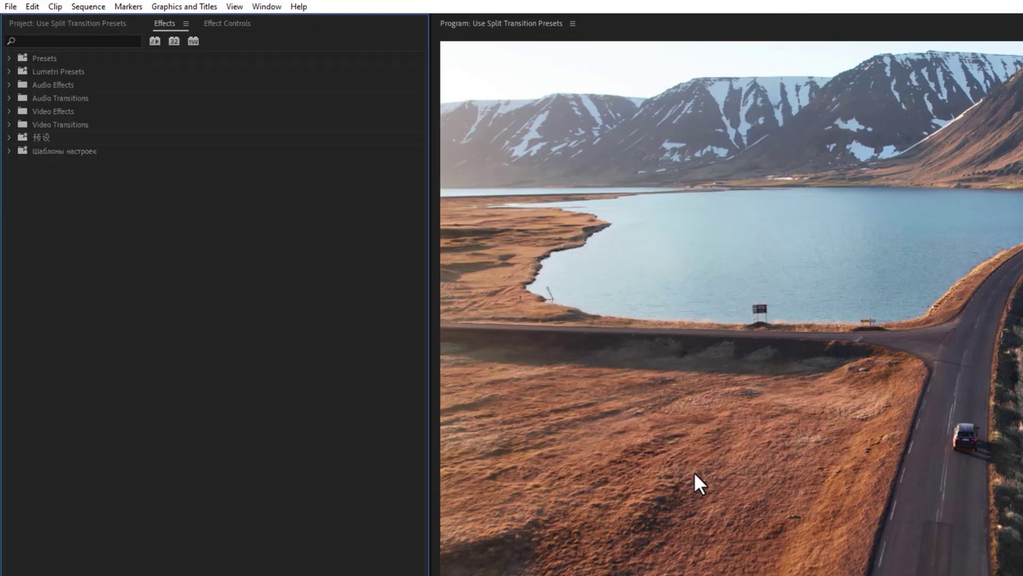
- Expand Presets > Split Transitions [EA] > Adjustment Layer to list Transition 01–15
click(9, 58)
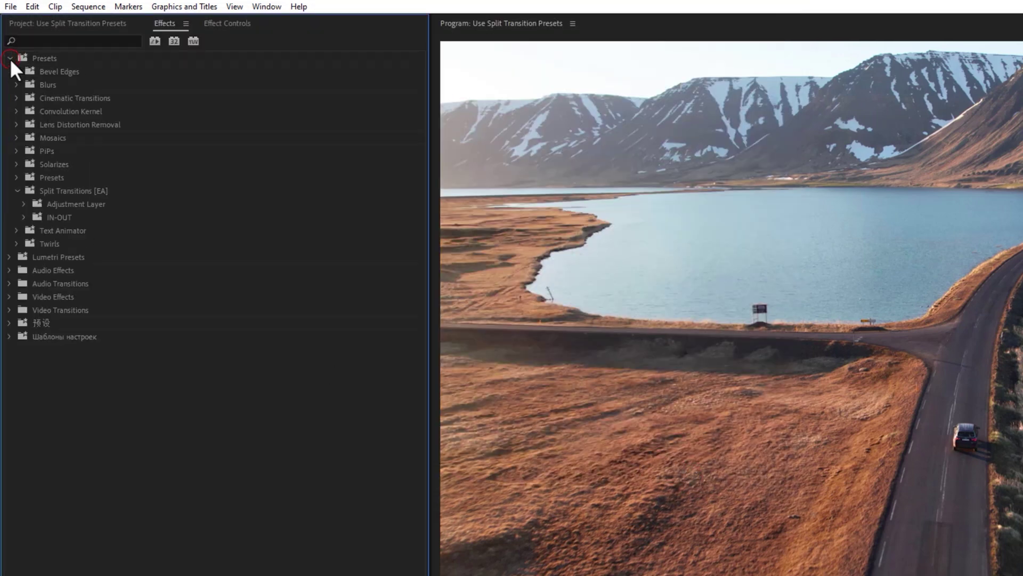
click(55, 191)
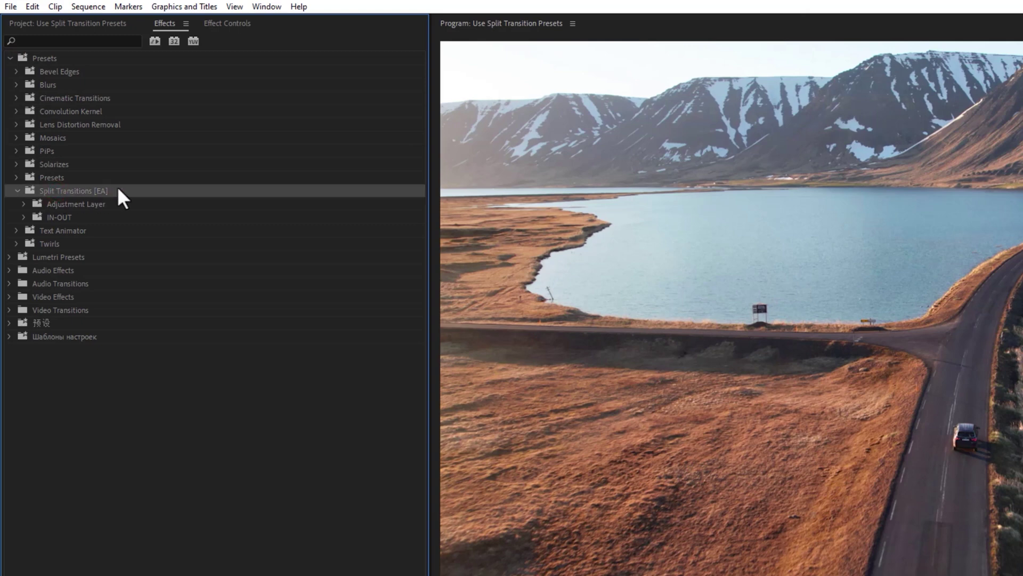
click(117, 203)
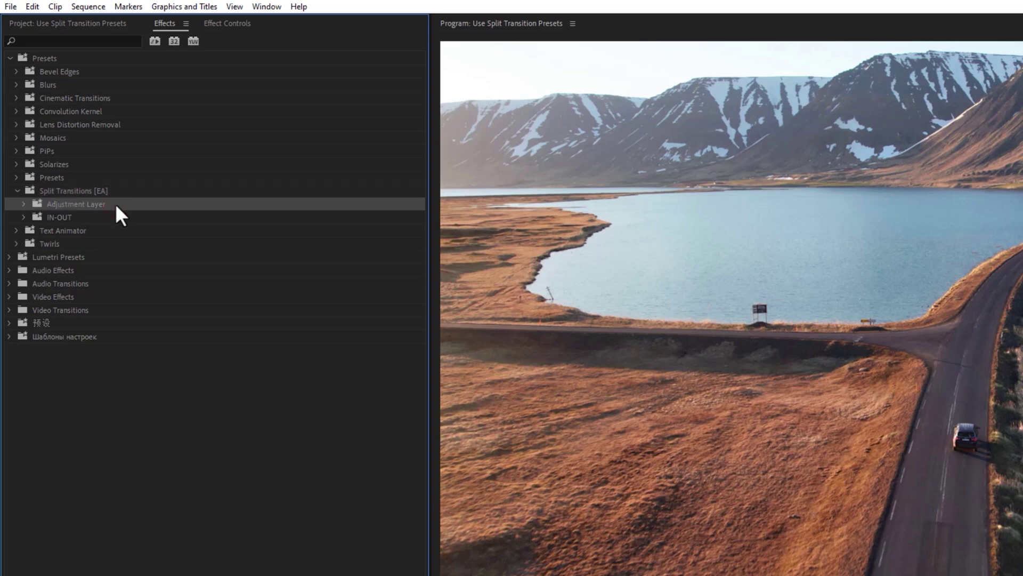
click(94, 216)
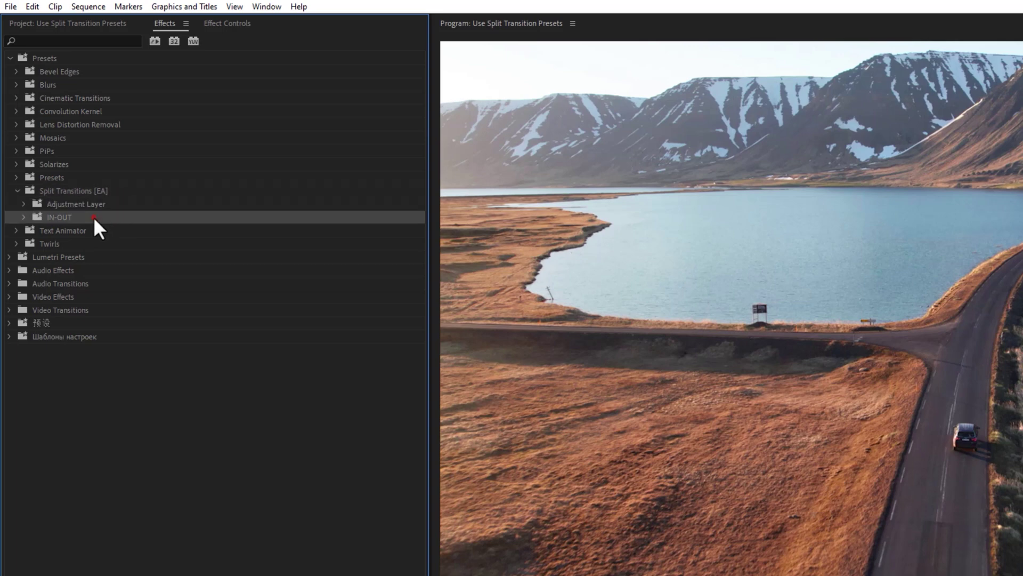
click(46, 204)
click(23, 203)
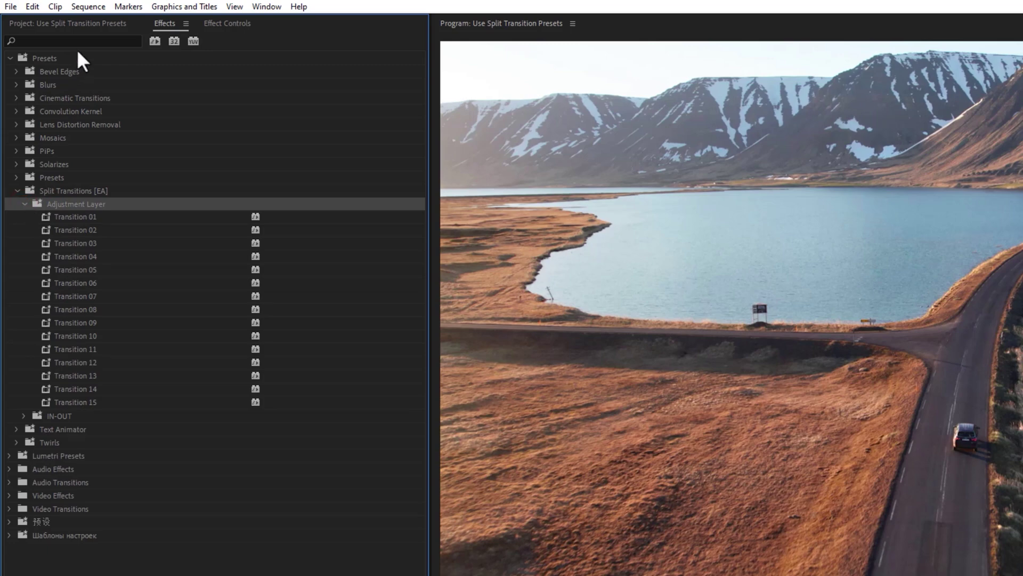
- Create a new adjustment layer and place it on Video 2 above the clips
click(82, 25)
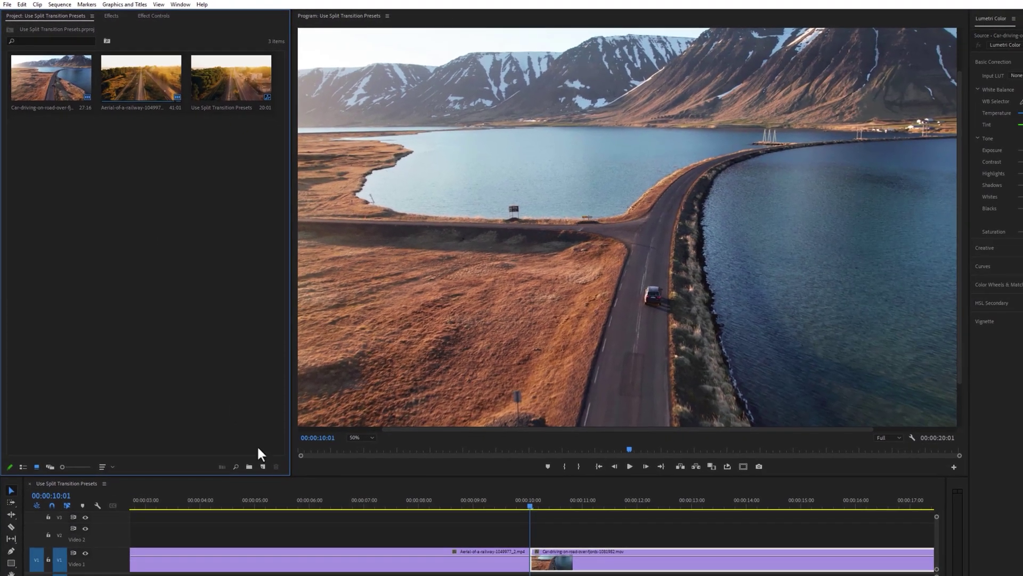
click(263, 466)
click(312, 508)
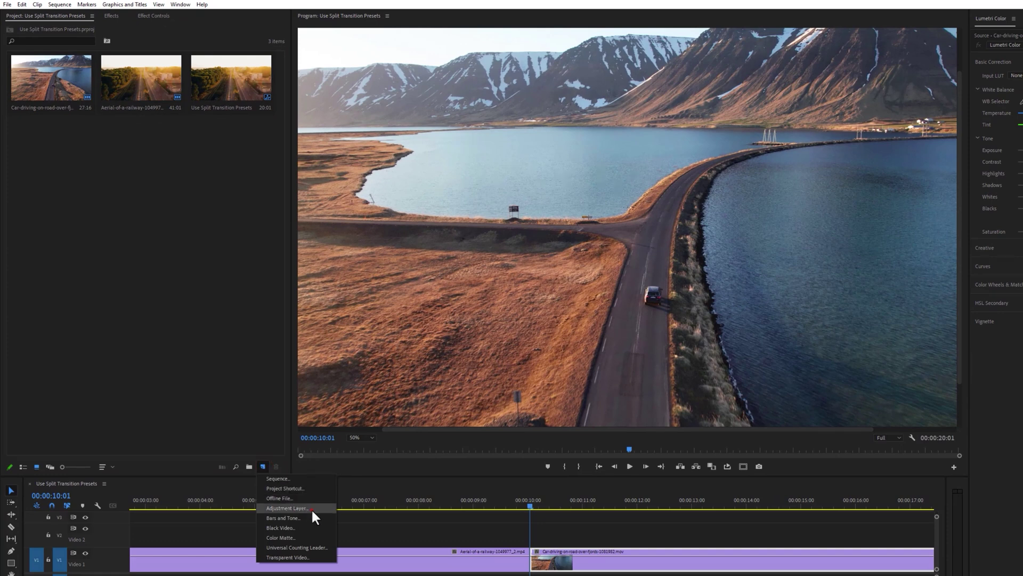
click(588, 347)
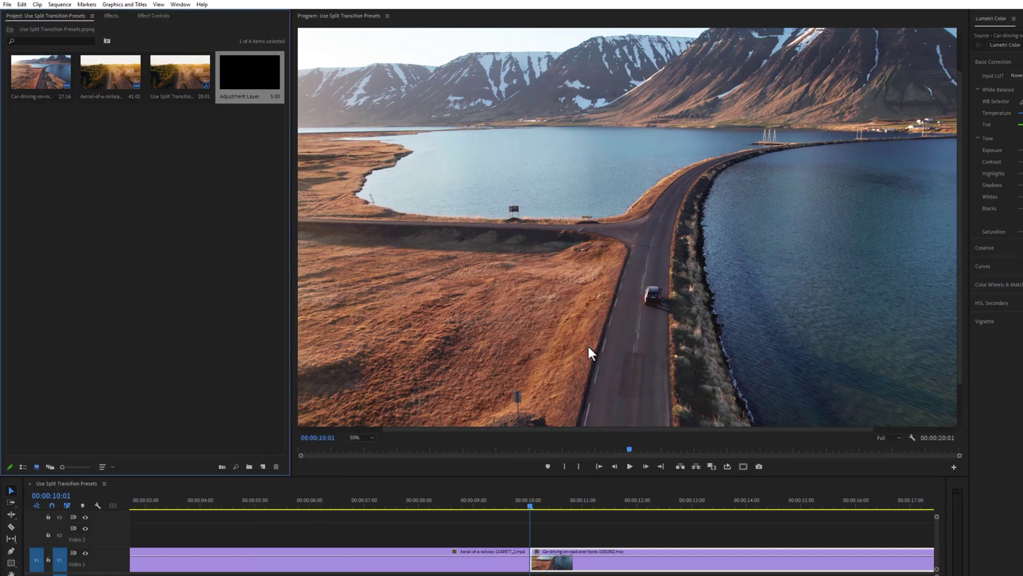
drag(261, 132, 474, 540)
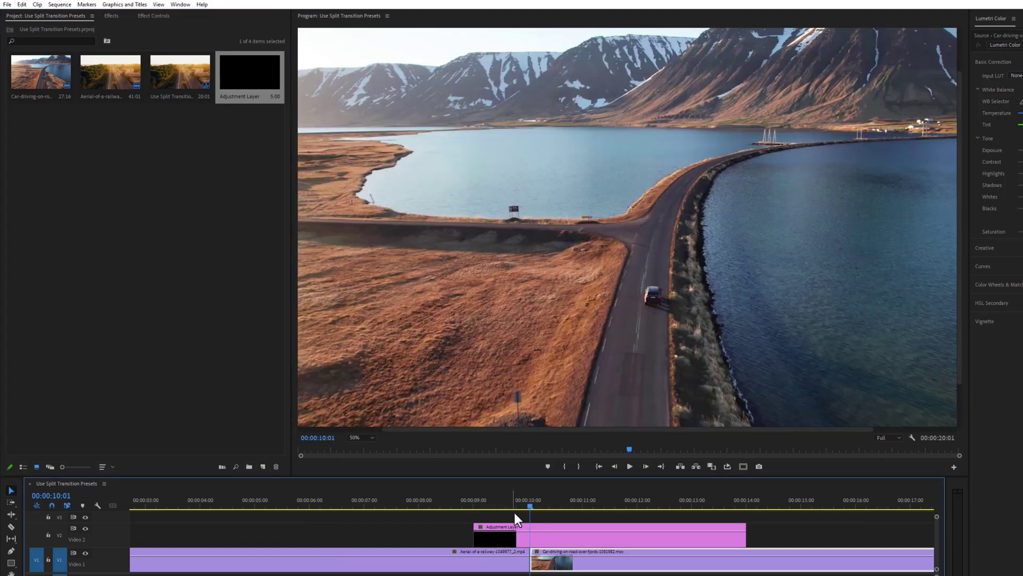
- Trim the adjustment layer to run from 00:00:09:16 to 00:00:10:11 across the cut
mouse_move(520, 507)
mouse_down()
mouse_move(487, 507)
mouse_move(529, 514)
mouse_up()
key(Left)
key(Left)
key(Left)
key(Left)
key(Left)
key(Left)
key(Left)
key(Left)
key(Left)
key(Left)
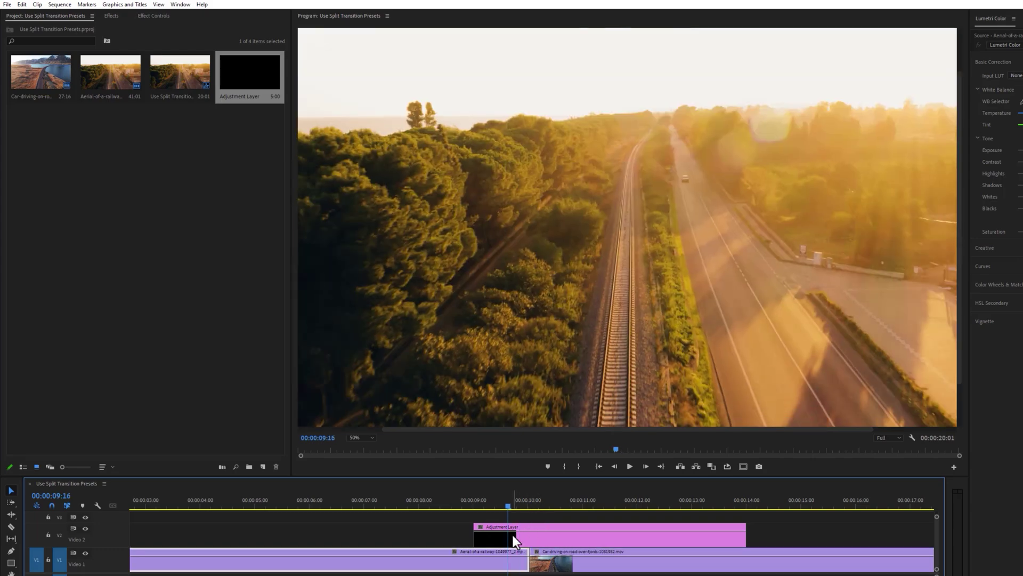
drag(513, 535, 545, 542)
key(space)
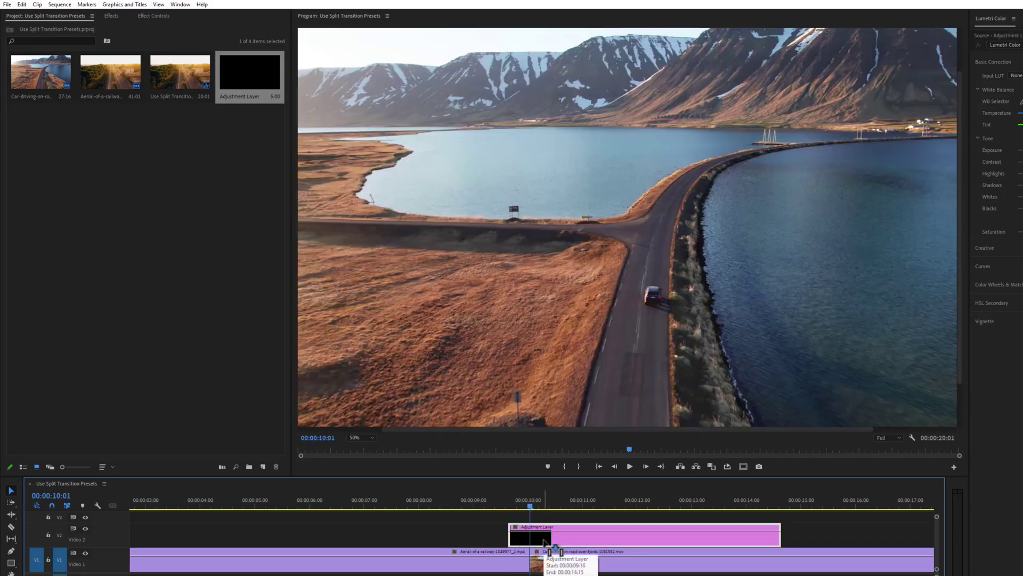
key(ctrl+k)
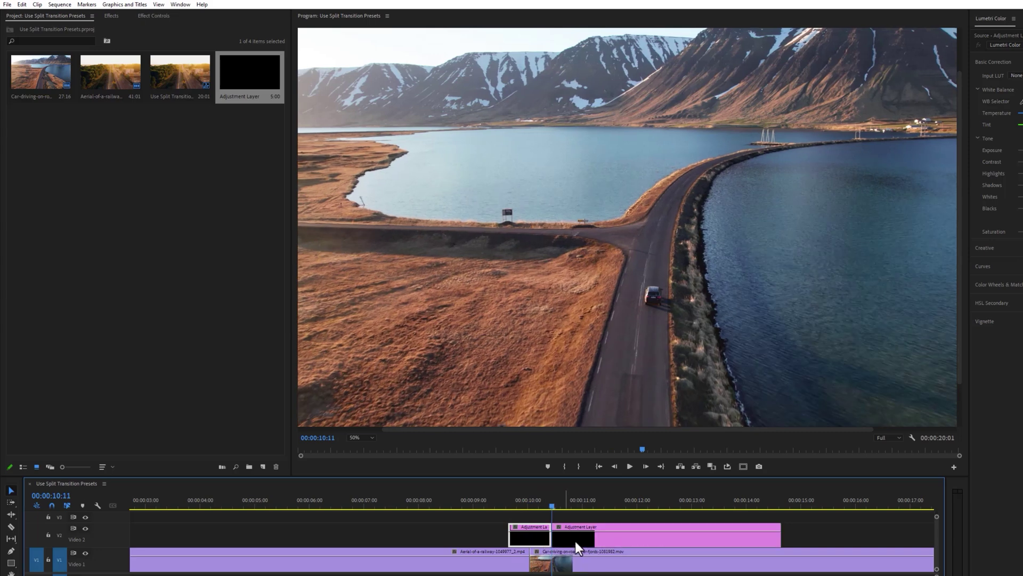
click(578, 541)
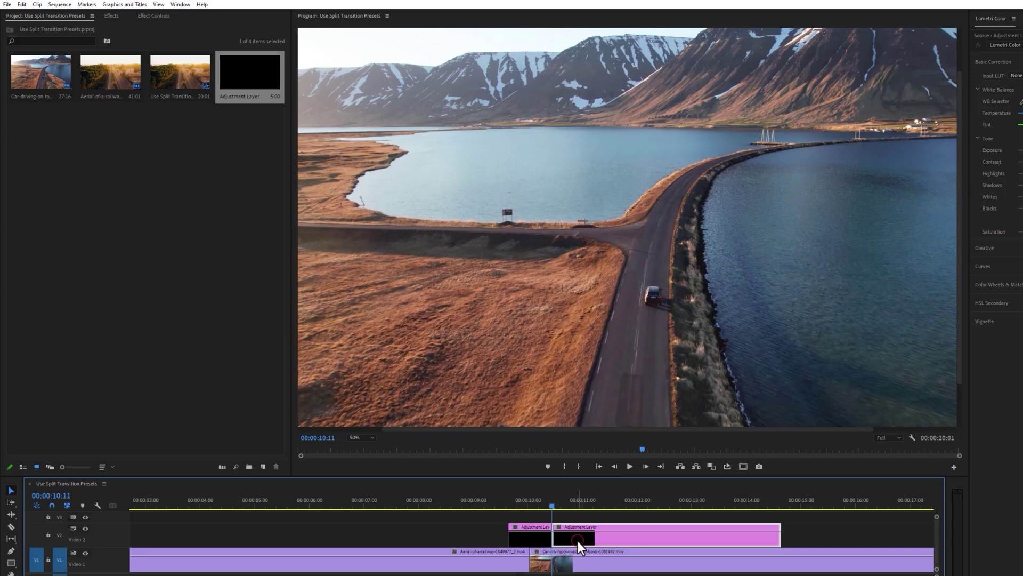
key(Delete)
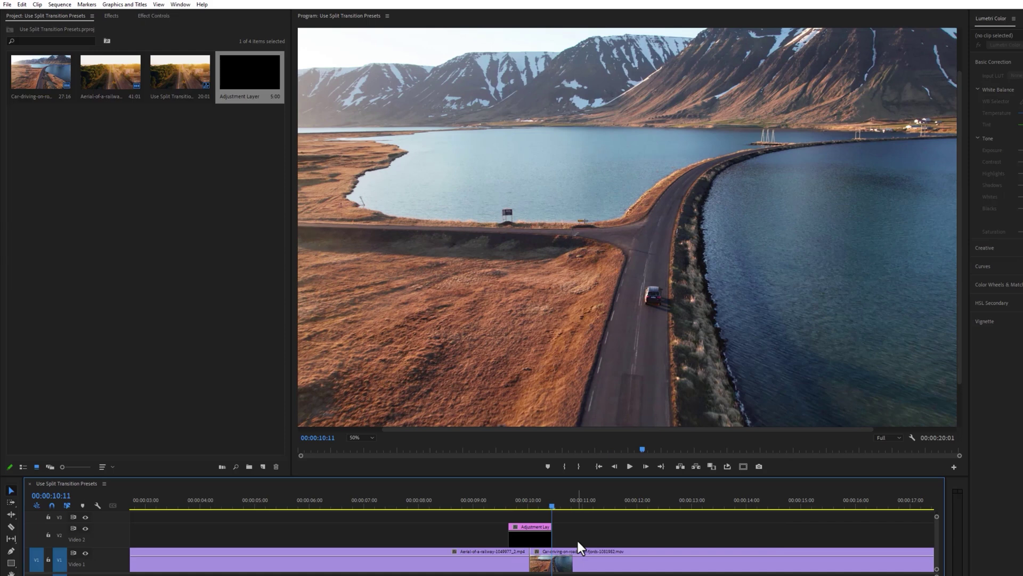
- Apply Transition 01, then Transition 05, to the adjustment layer and play back each result
click(110, 15)
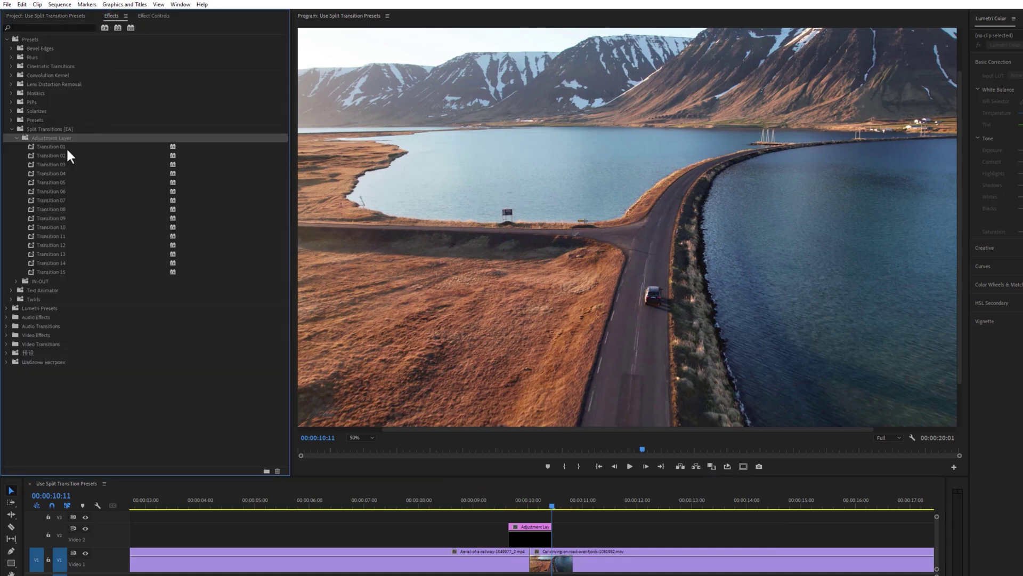
drag(66, 148, 521, 533)
click(465, 502)
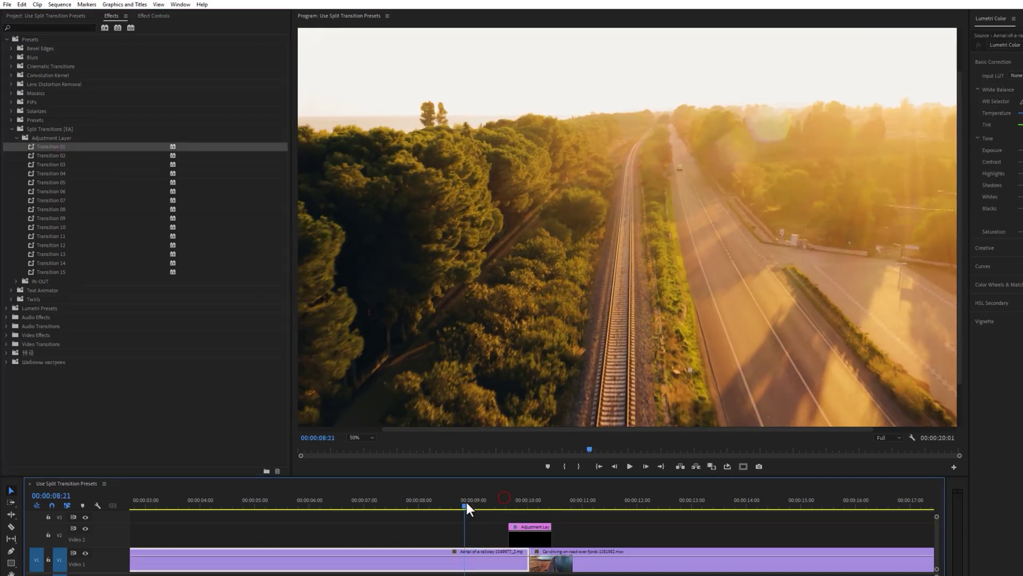
key(space)
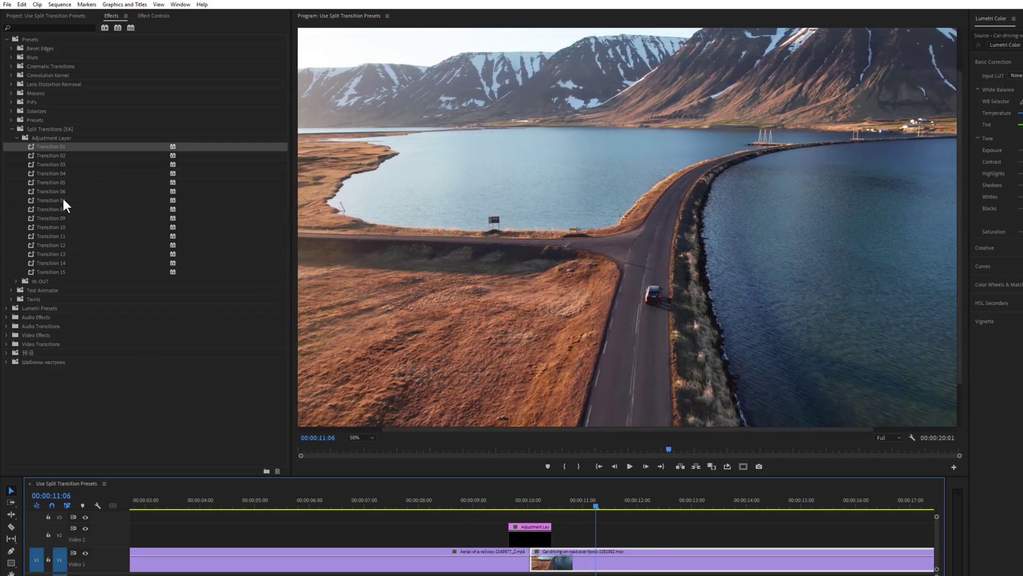
drag(53, 182, 527, 533)
click(478, 502)
key(space)
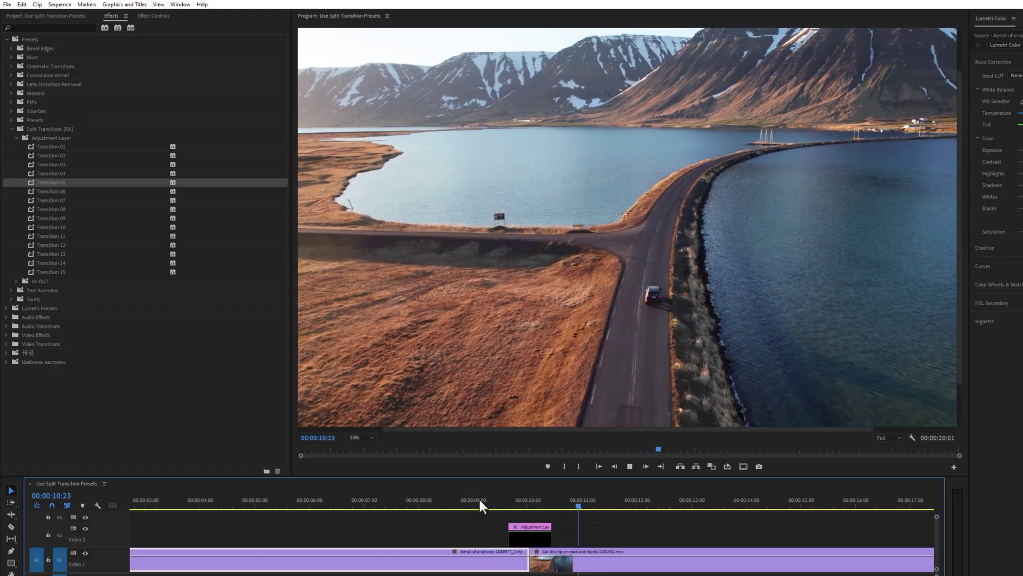
key(space)
- Preview Transitions 11 and 08 on the adjustment layer, then delete the layer from Video 2
drag(53, 236, 527, 526)
click(485, 500)
key(space)
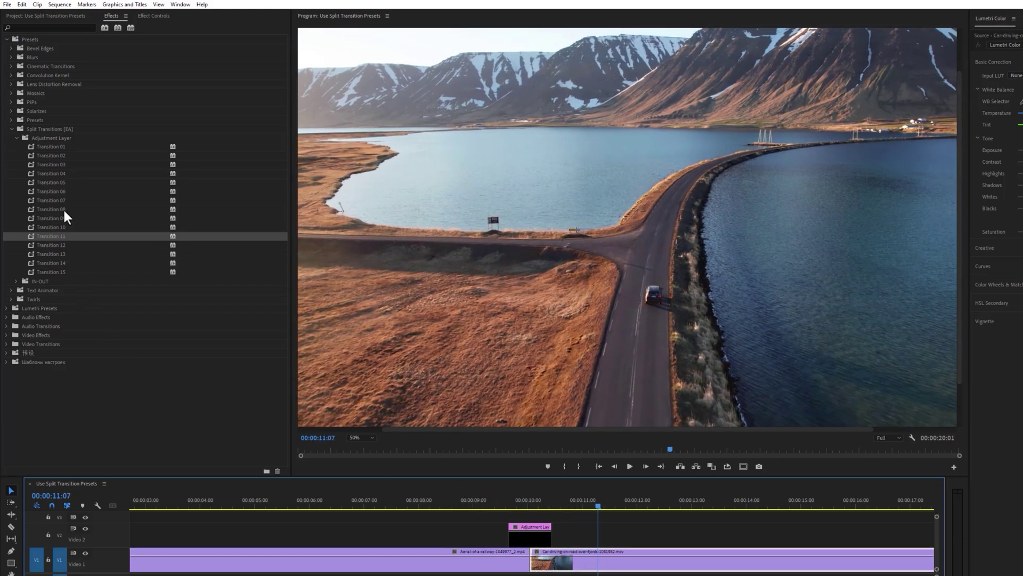
drag(64, 210, 529, 533)
click(473, 500)
key(space)
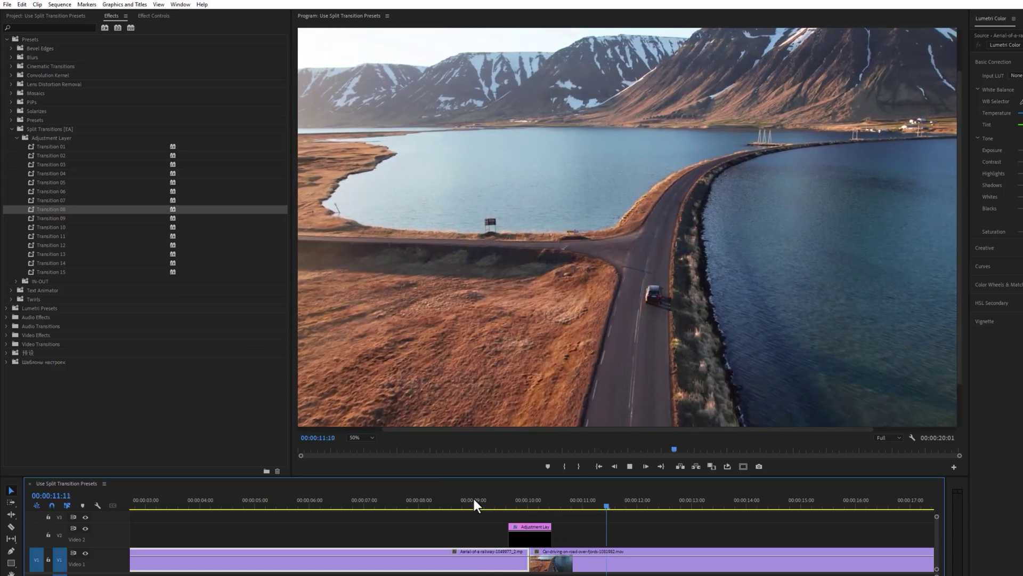
key(space)
click(533, 524)
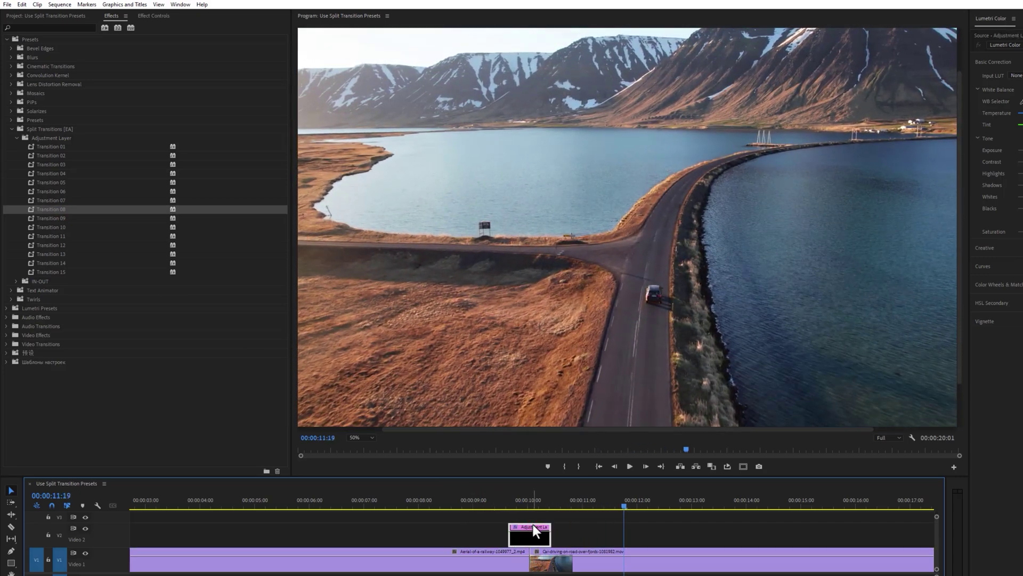
key(Delete)
- From the IN-OUT preset folder, apply 01 In to the fjord-road clip and 01 Out to the railway clip
click(17, 138)
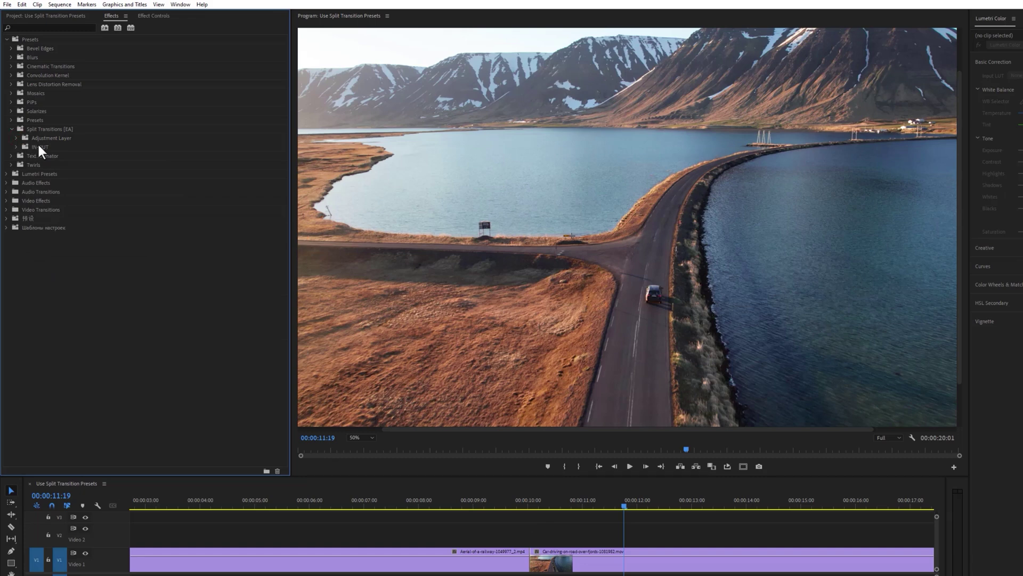
click(24, 149)
click(16, 147)
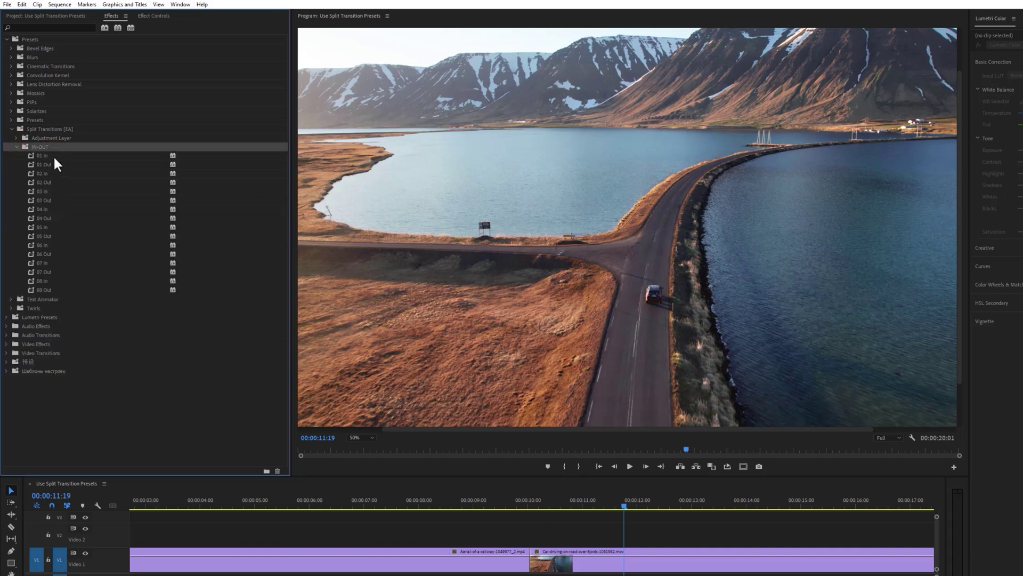
drag(54, 157, 373, 414)
drag(562, 548, 563, 549)
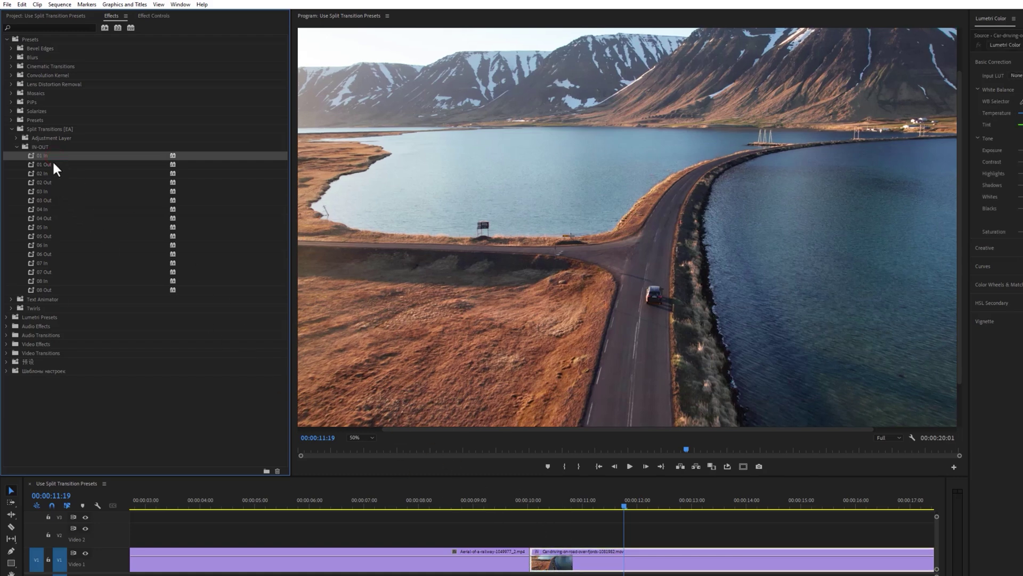
drag(53, 164, 400, 561)
- Play back the new in/out split transition from 00:00:06:00
click(309, 507)
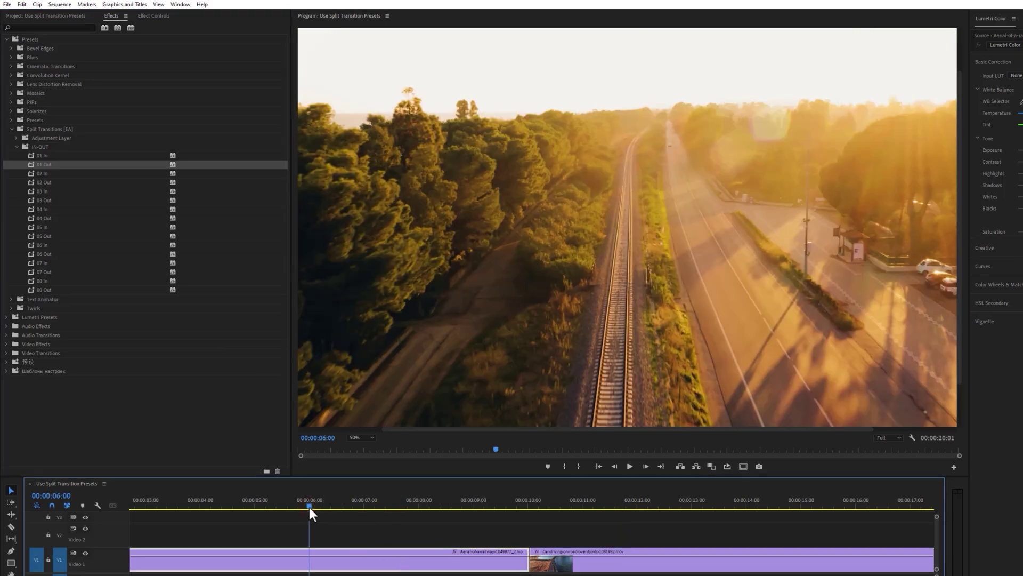
key(space)
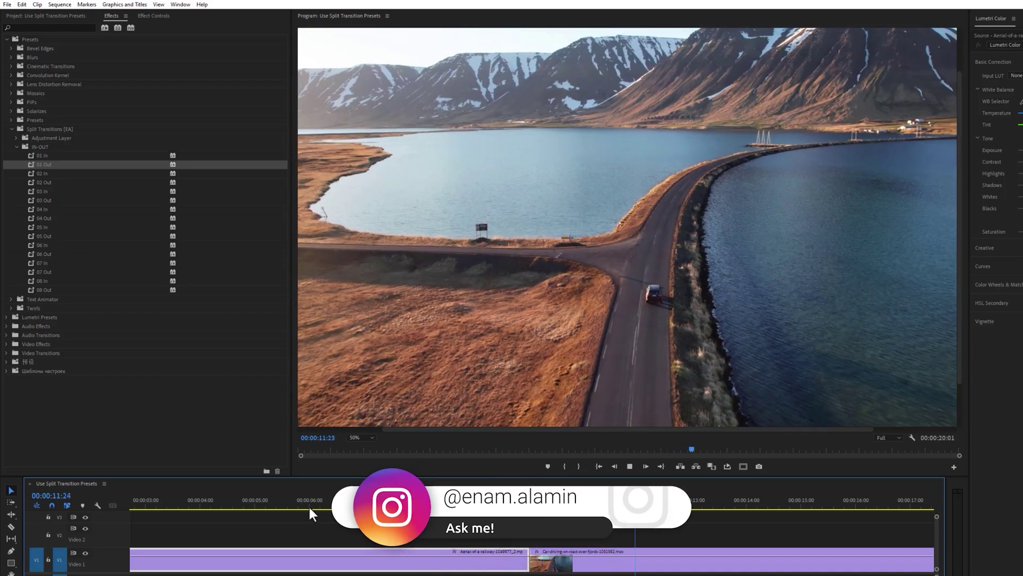
key(space)
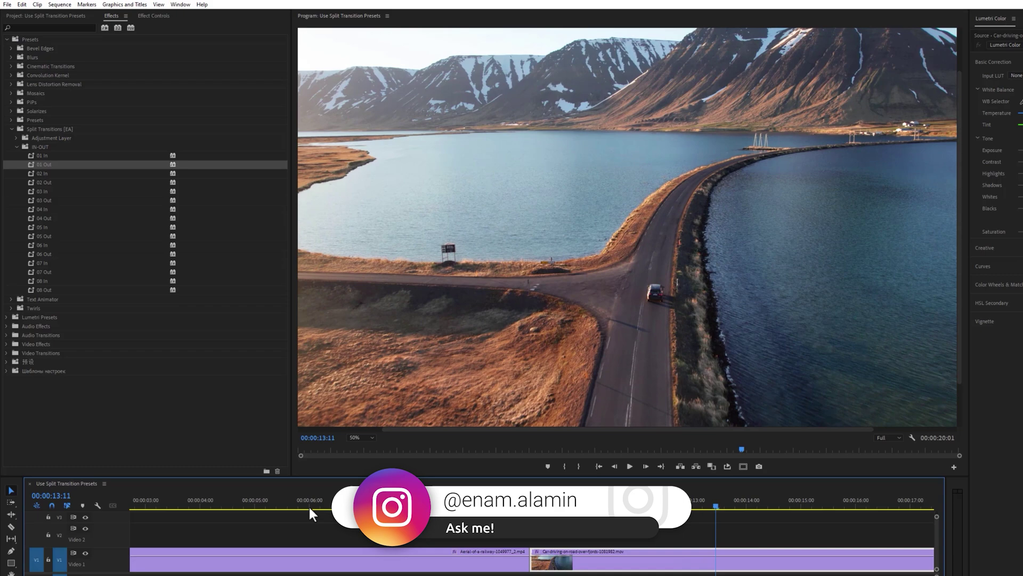